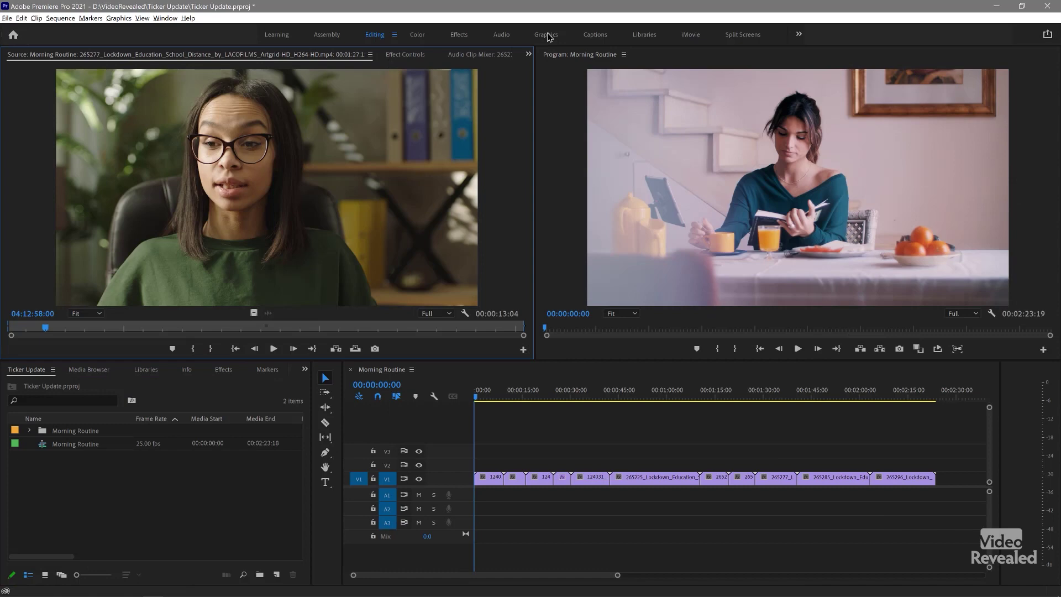
Step: Switch to the Graphics workspace and bring up the Effect Controls panel from the overflow menu
{"action": "left_click", "coordinate": [546, 35]}
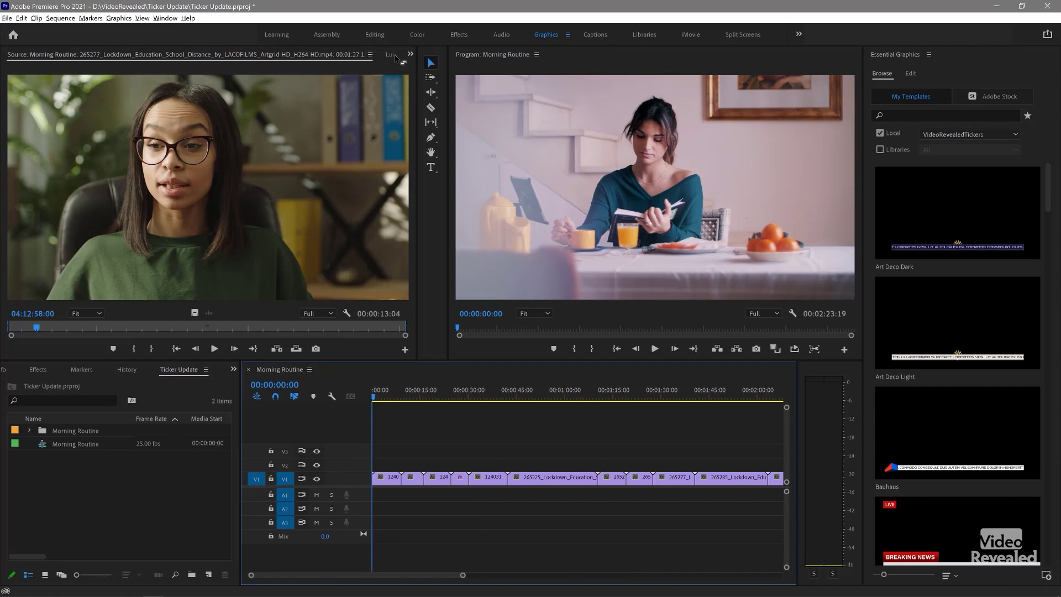
{"action": "left_click", "coordinate": [410, 55]}
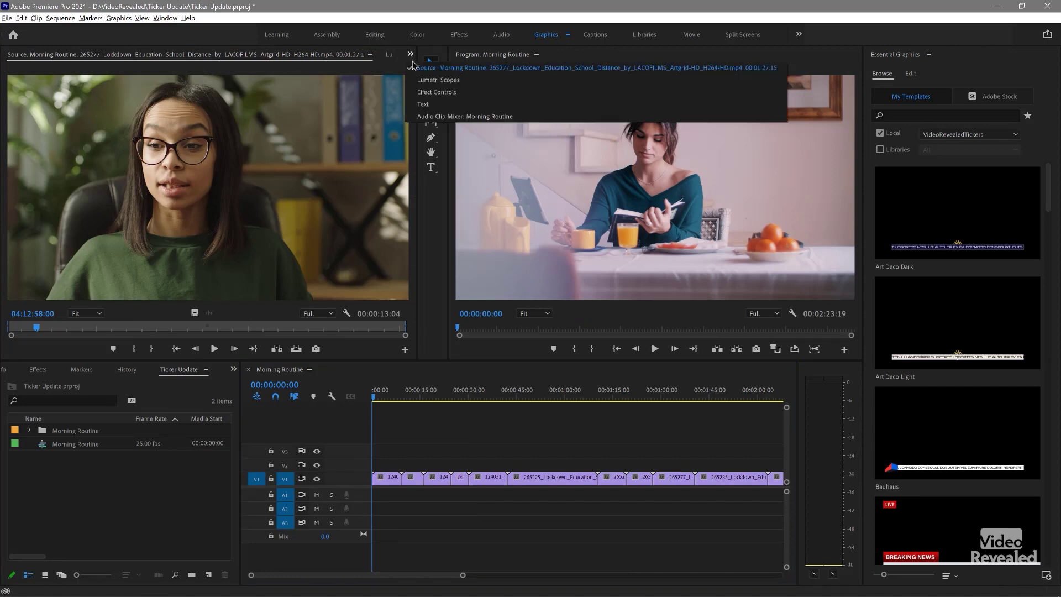
{"action": "left_click", "coordinate": [431, 94]}
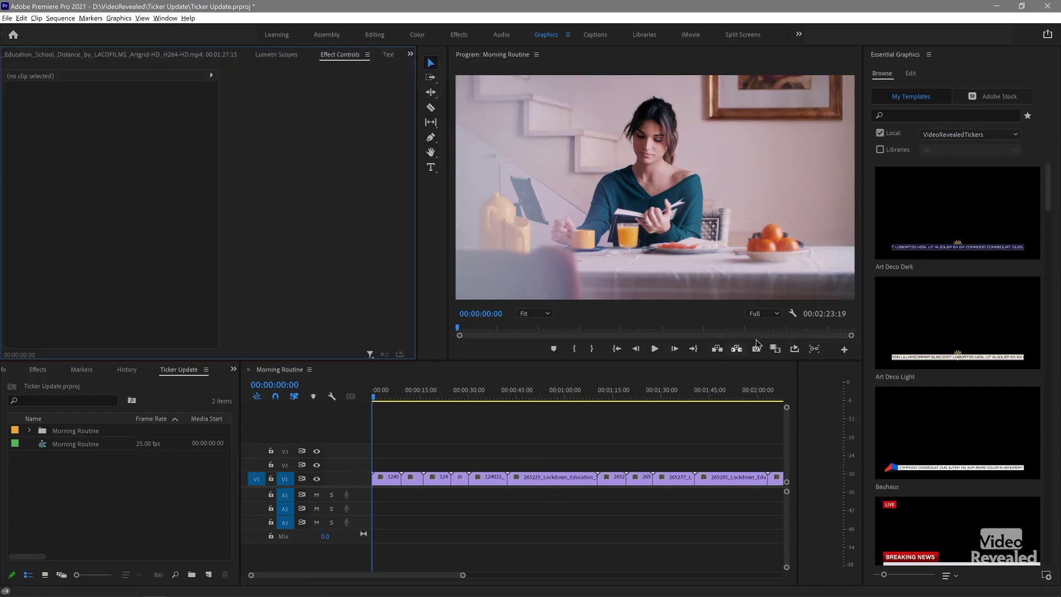
Step: Drag the Chat Bubble ticker template from Essential Graphics onto V2 at the timeline start
{"action": "scroll", "coordinate": [936, 219], "scroll_direction": "down", "scroll_amount": 2}
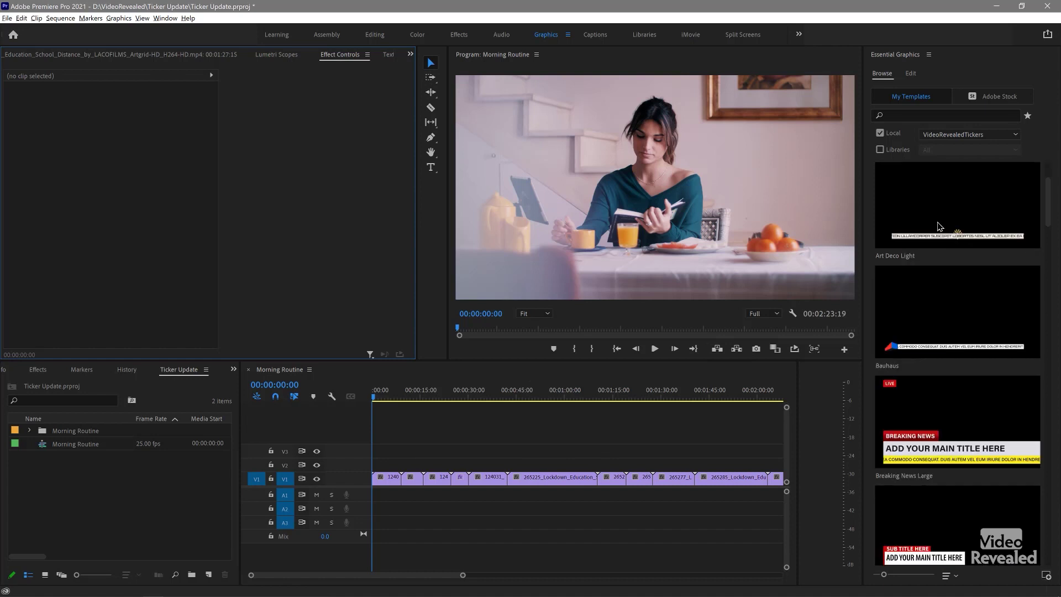
{"action": "scroll", "coordinate": [939, 229], "scroll_direction": "down", "scroll_amount": 4}
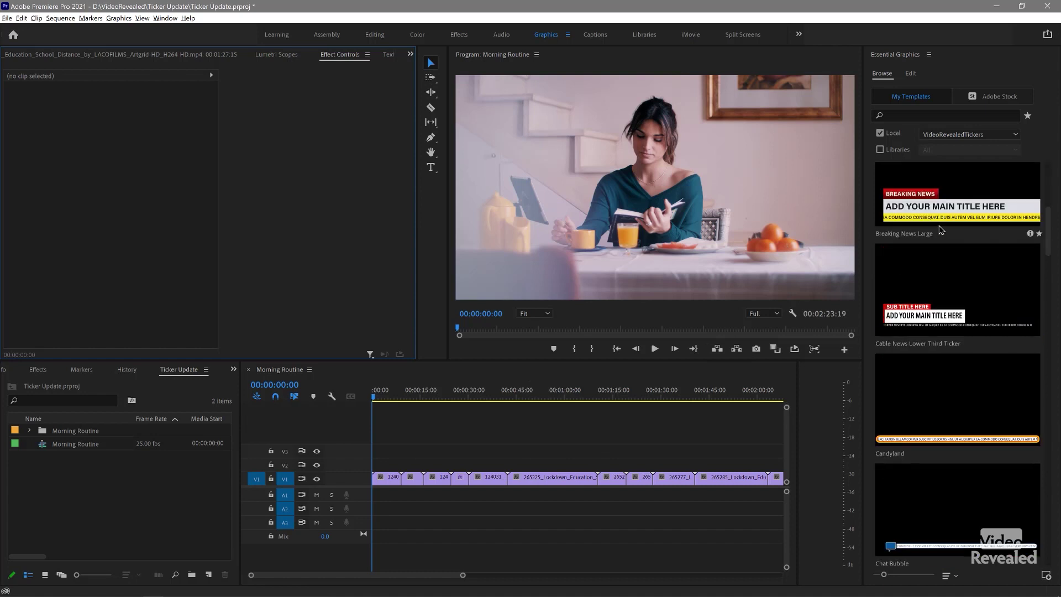
{"action": "scroll", "coordinate": [939, 230], "scroll_direction": "down", "scroll_amount": 2}
{"action": "scroll", "coordinate": [944, 243], "scroll_direction": "down", "scroll_amount": 2}
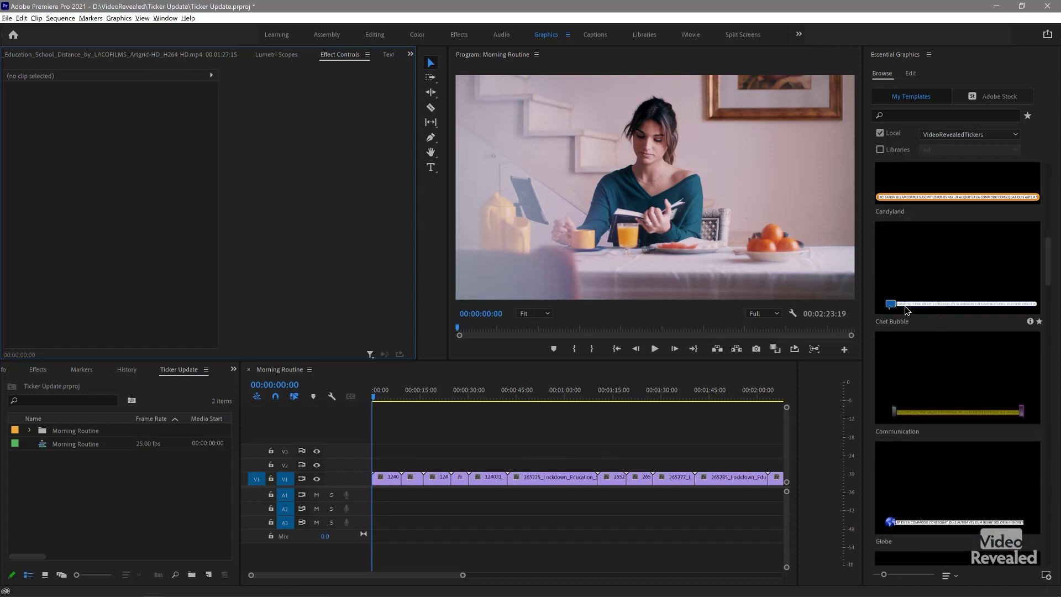
{"action": "left_click_drag", "start_coordinate": [904, 310], "coordinate": [371, 466]}
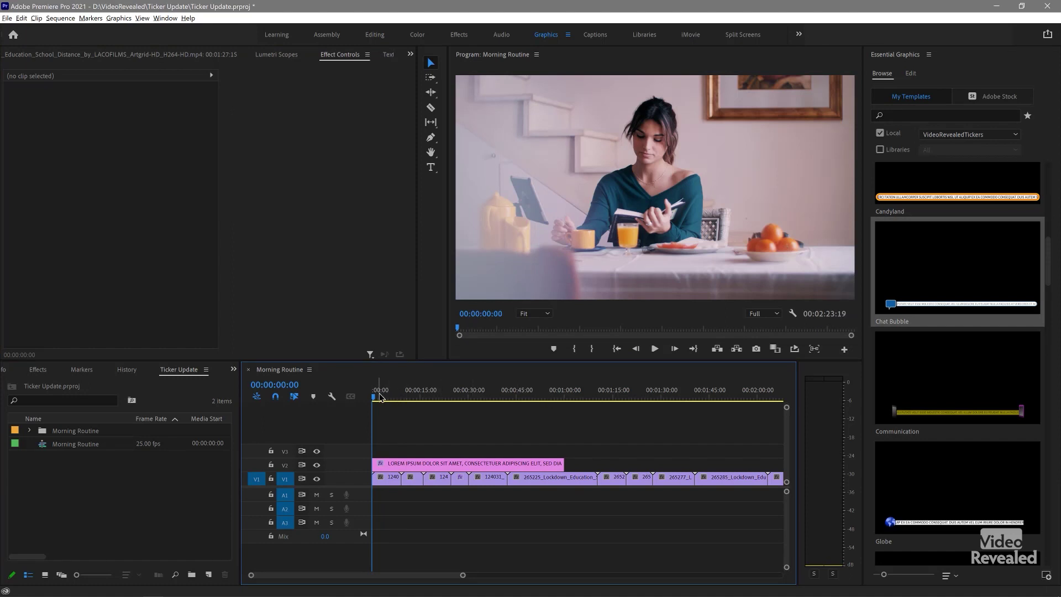
Step: Play the sequence to preview the ticker scrolling, stop it, and select the graphic clip on V2
{"action": "key", "text": "space"}
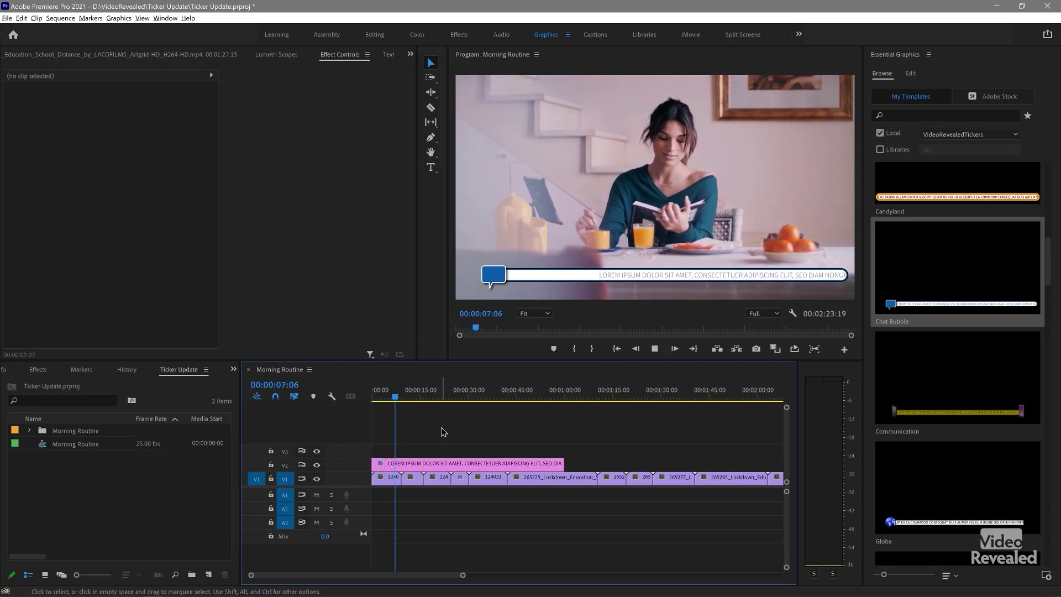
{"action": "key", "text": "space"}
{"action": "left_click", "coordinate": [447, 464]}
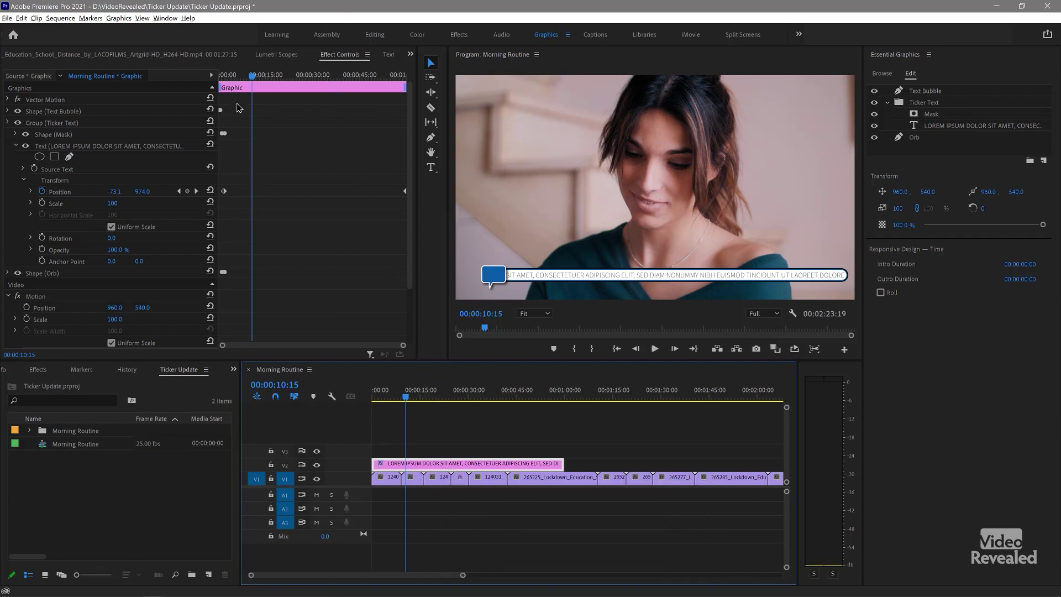
Step: Scrub from the graphic's start to watch the text scroll, then collapse Text layer, Ticker Text group and Motion
{"action": "left_click_drag", "start_coordinate": [240, 77], "coordinate": [214, 84]}
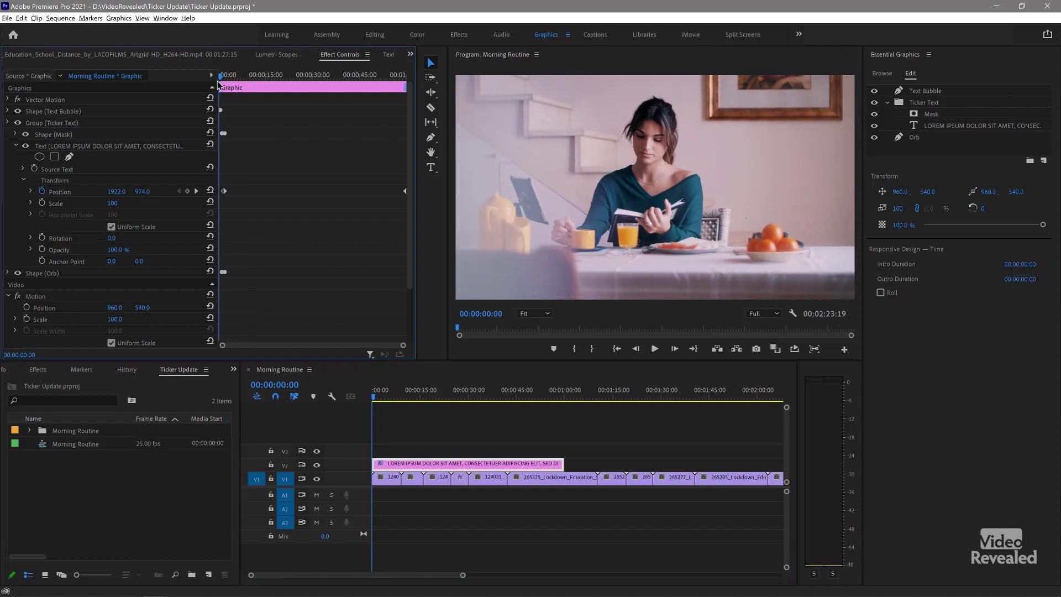
{"action": "left_click_drag", "start_coordinate": [220, 84], "coordinate": [235, 86]}
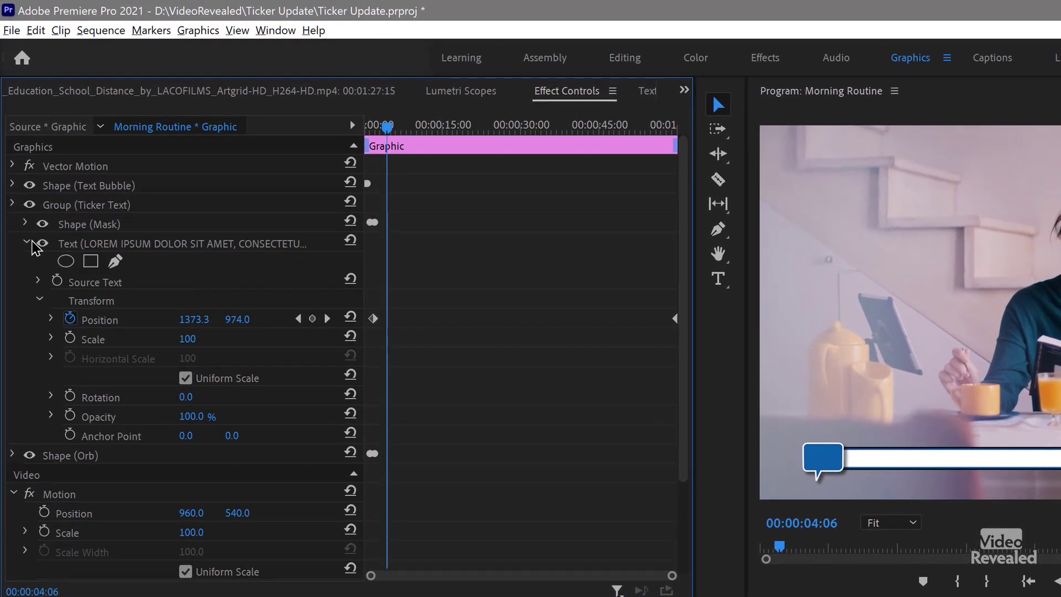
{"action": "left_click", "coordinate": [25, 242]}
{"action": "left_click", "coordinate": [11, 204]}
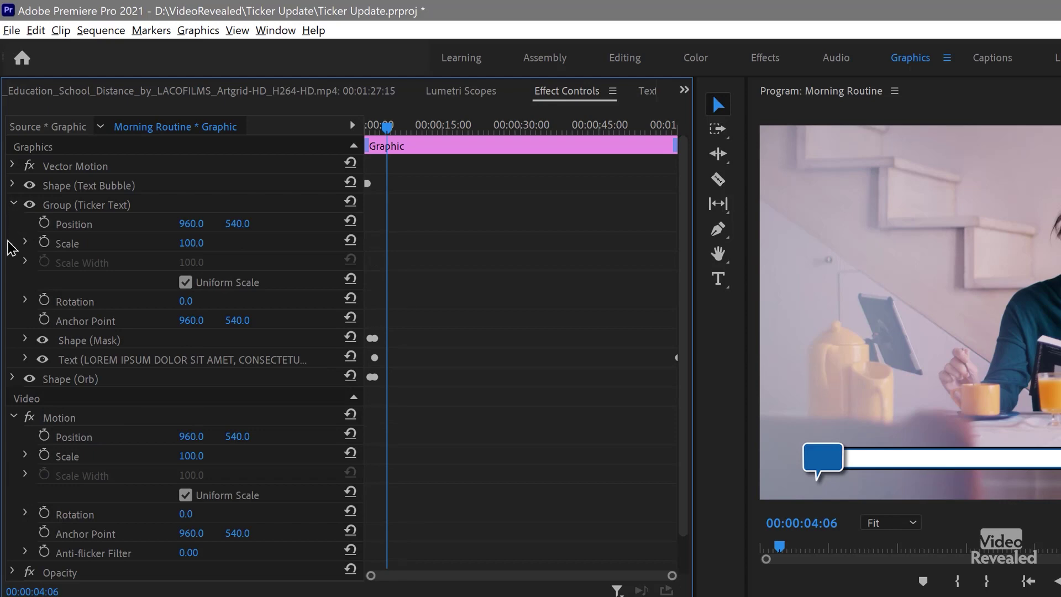
{"action": "left_click", "coordinate": [12, 204]}
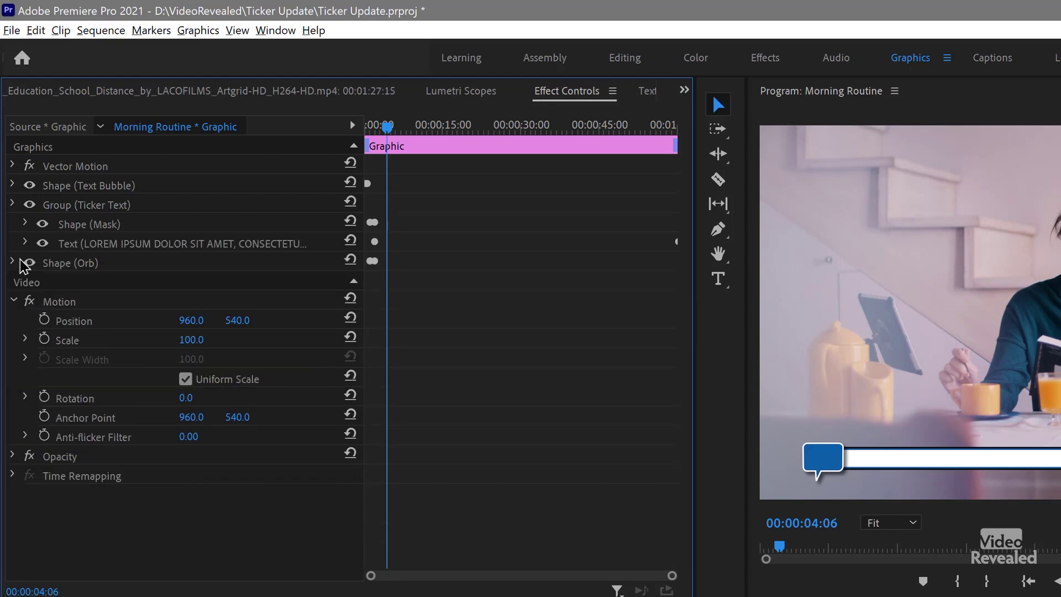
{"action": "left_click", "coordinate": [13, 300]}
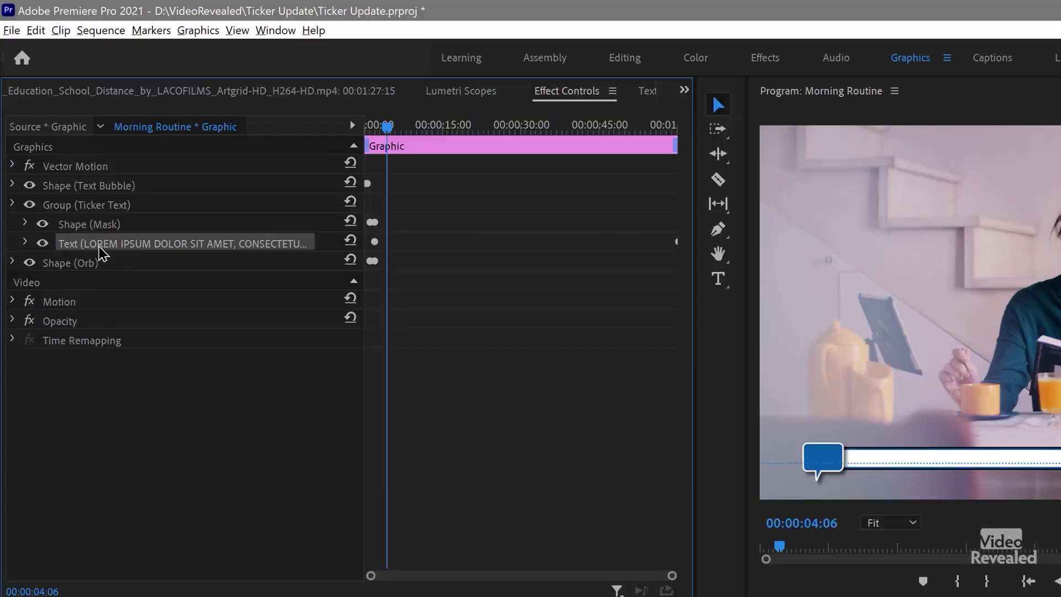
Step: Expand the ticker Text layer and briefly check its Source Text settings
{"action": "left_click", "coordinate": [25, 243]}
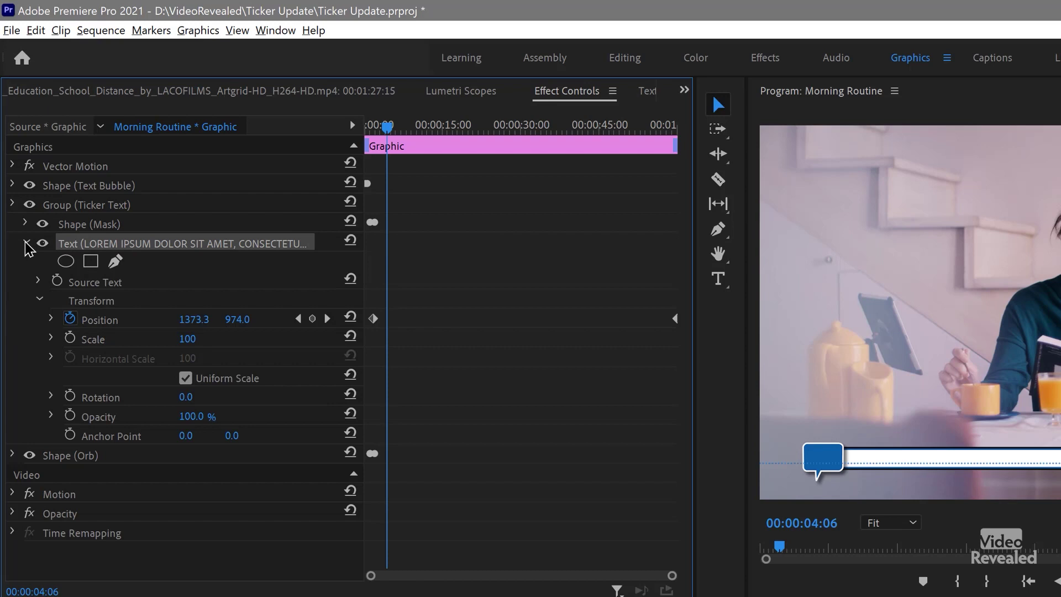
{"action": "left_click", "coordinate": [38, 282]}
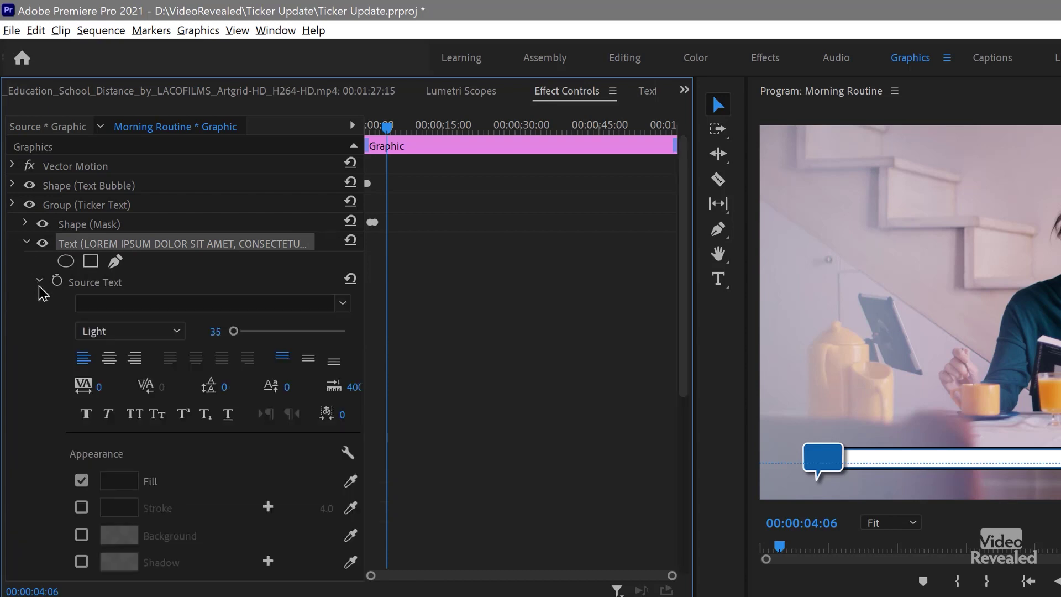
{"action": "left_click", "coordinate": [39, 283]}
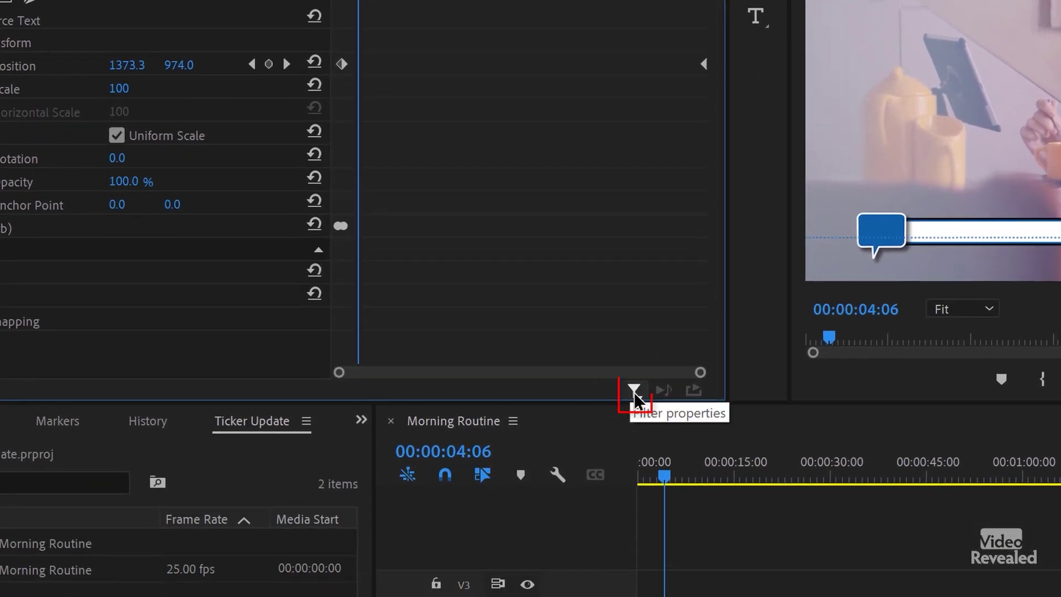
Step: Filter Effect Controls to Show Only Keyframed Properties
{"action": "left_click", "coordinate": [635, 392]}
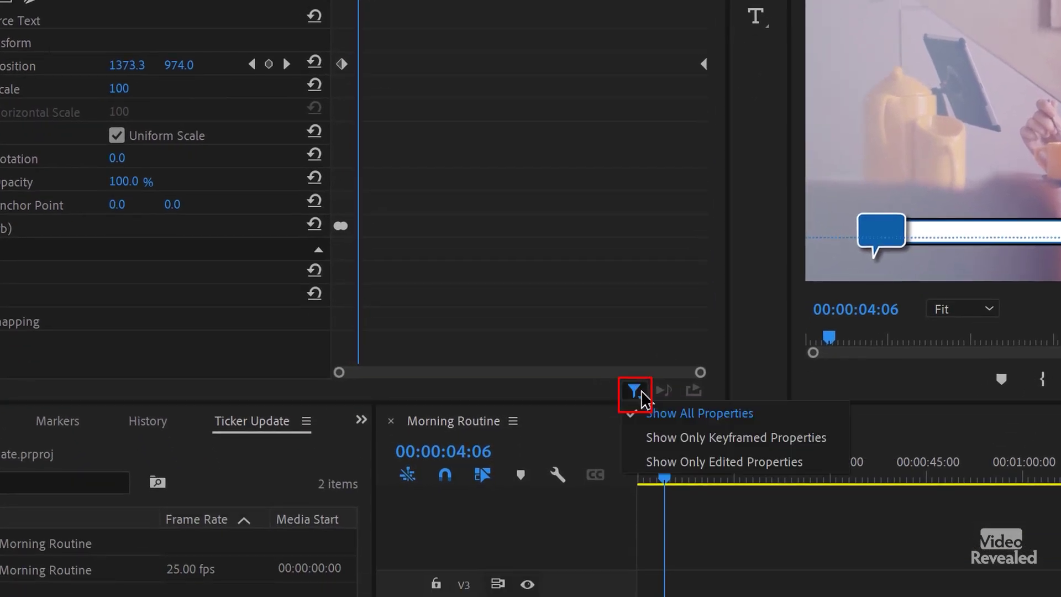
{"action": "left_click", "coordinate": [829, 437]}
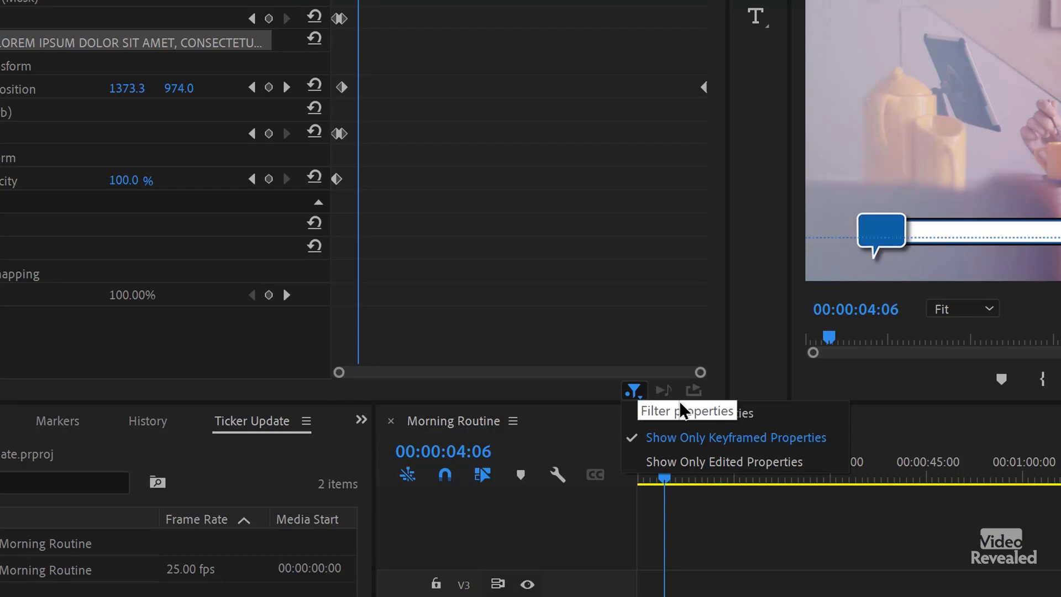
{"action": "left_click", "coordinate": [540, 408]}
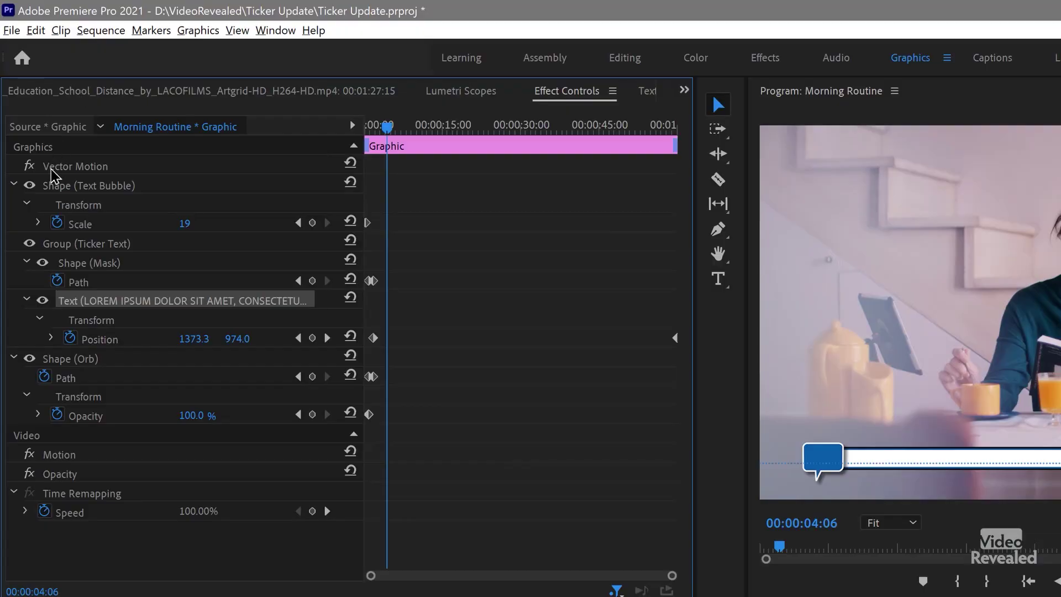
{"action": "left_click", "coordinate": [52, 167]}
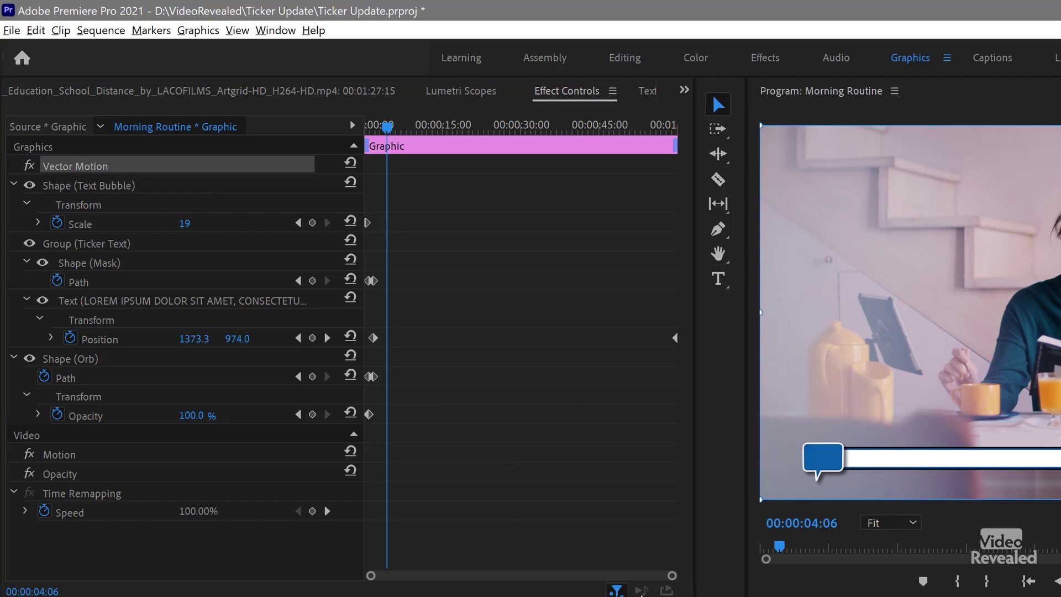
Step: List all of the graphic's properties and check its Vector Motion and clip Motion settings
{"action": "left_click", "coordinate": [616, 589]}
{"action": "left_click", "coordinate": [14, 166]}
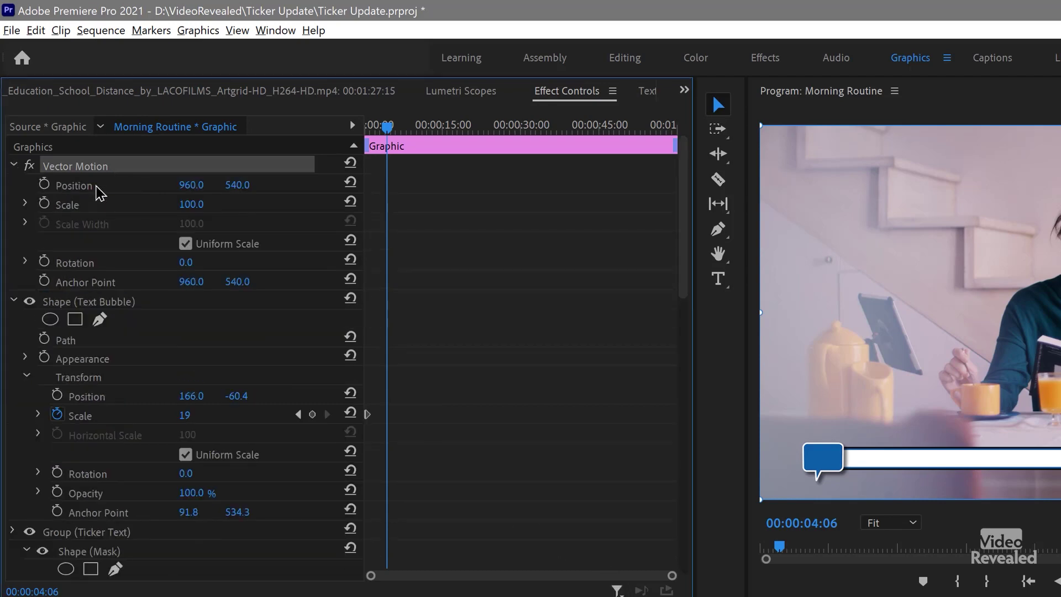
{"action": "left_click", "coordinate": [15, 166]}
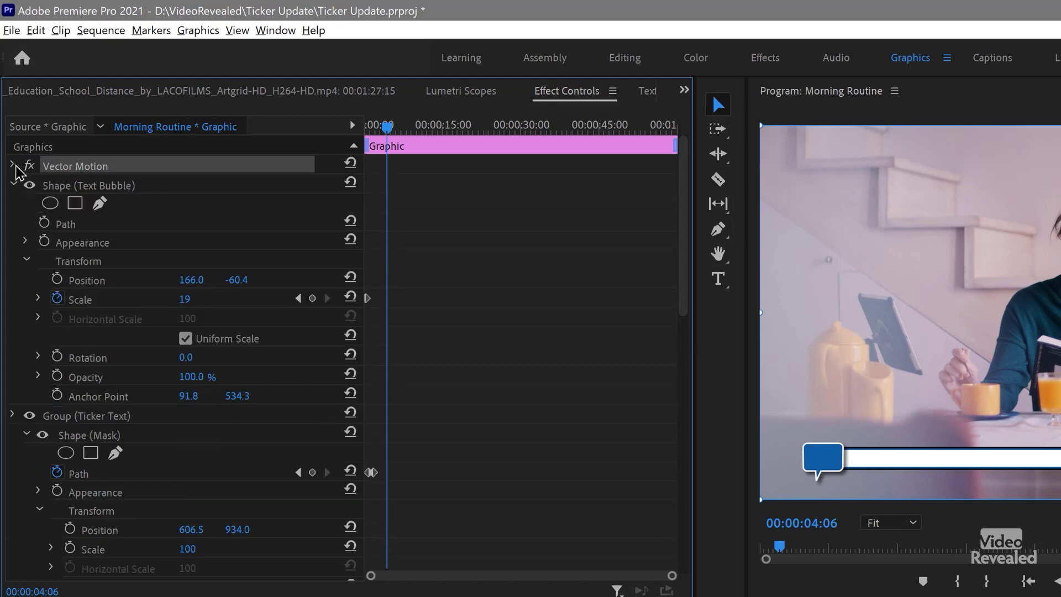
{"action": "scroll", "coordinate": [55, 458], "scroll_direction": "down", "scroll_amount": 20}
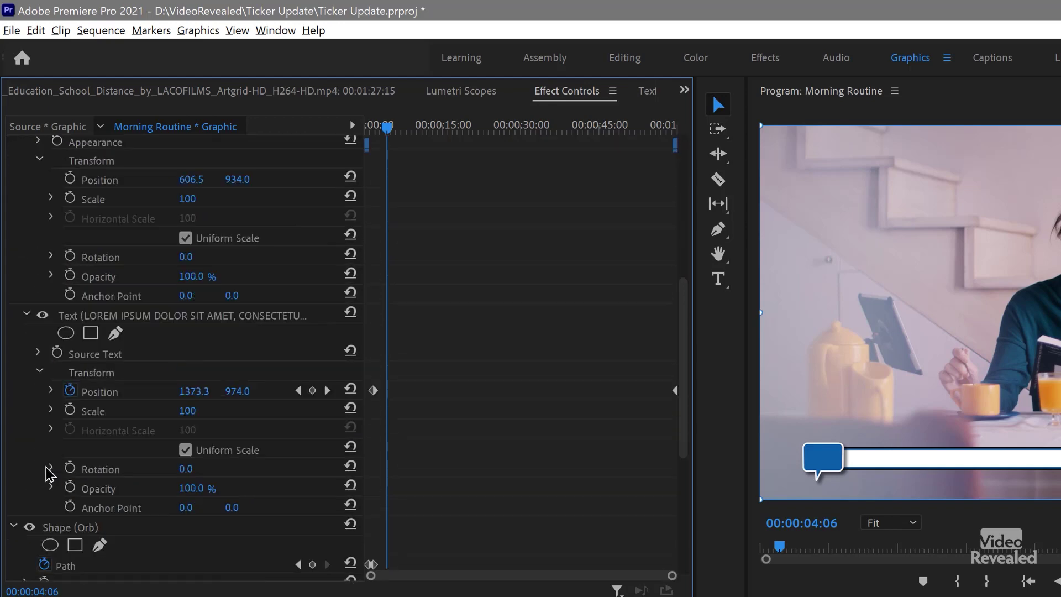
{"action": "scroll", "coordinate": [44, 493], "scroll_direction": "down", "scroll_amount": 10}
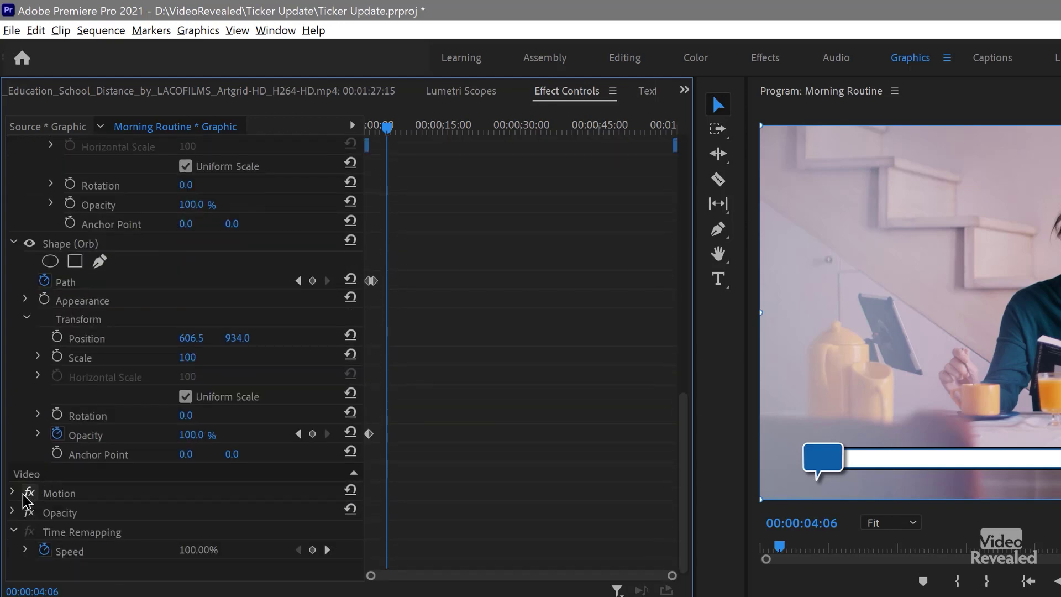
{"action": "left_click", "coordinate": [12, 492]}
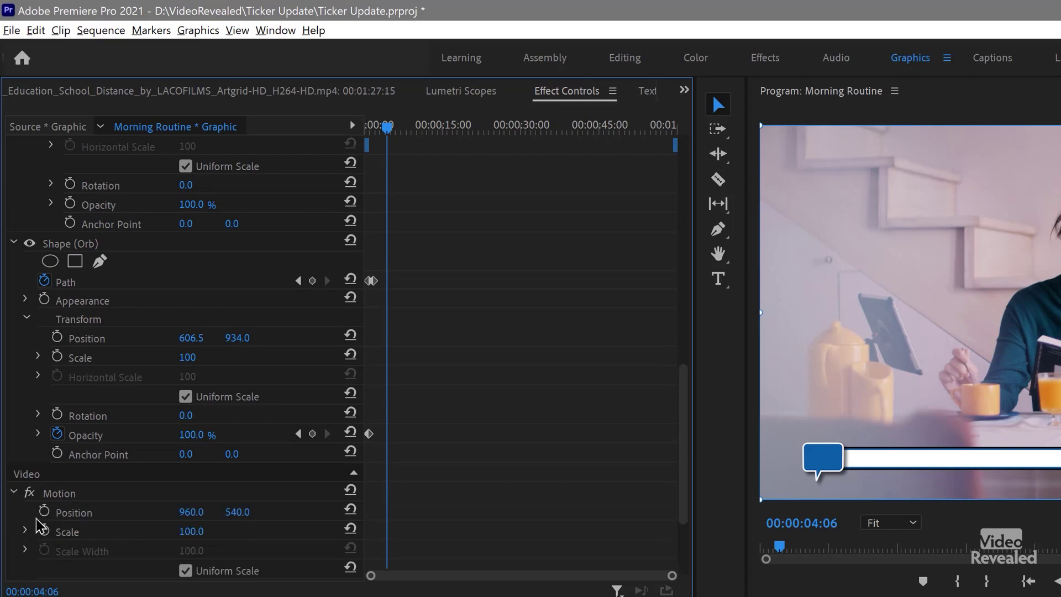
{"action": "left_click", "coordinate": [13, 493]}
Step: Filter back to keyframed properties only and select the ticker Text layer row
{"action": "scroll", "coordinate": [43, 445], "scroll_direction": "up", "scroll_amount": 5}
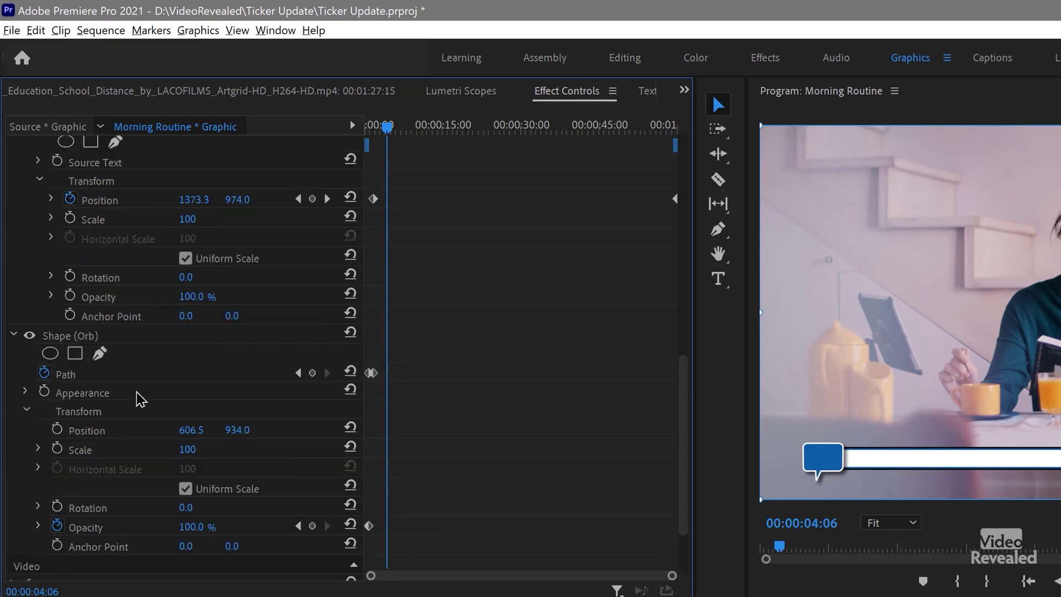
{"action": "scroll", "coordinate": [137, 398], "scroll_direction": "up", "scroll_amount": 5}
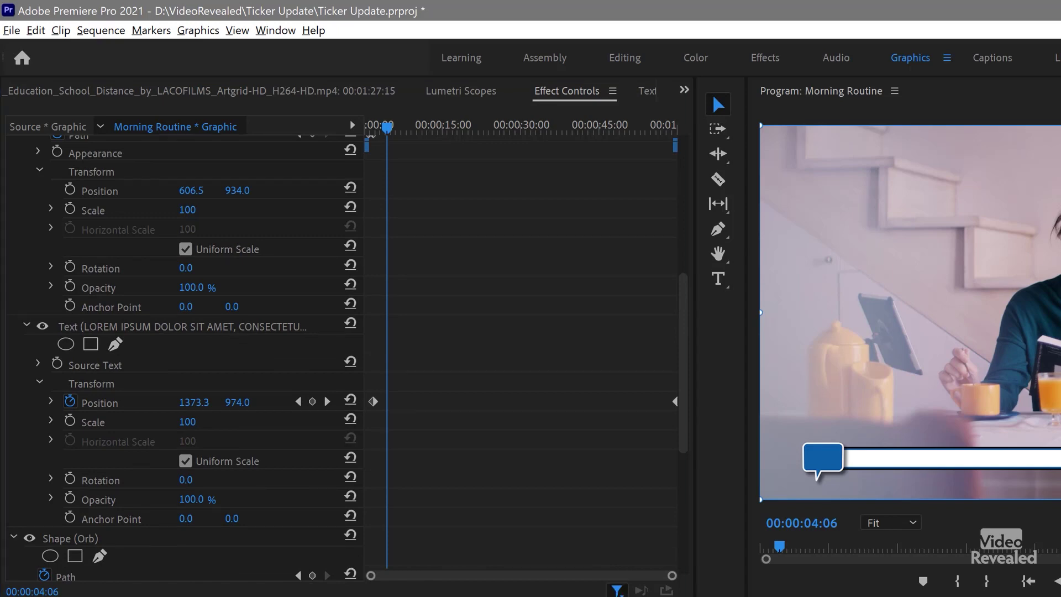
{"action": "left_click", "coordinate": [617, 590]}
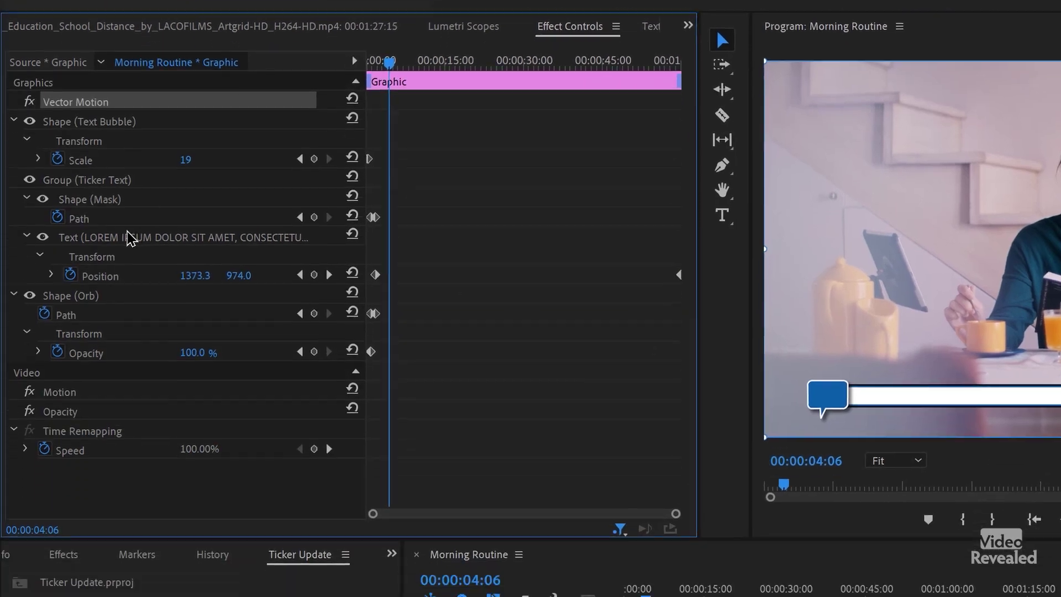
{"action": "left_click", "coordinate": [84, 302]}
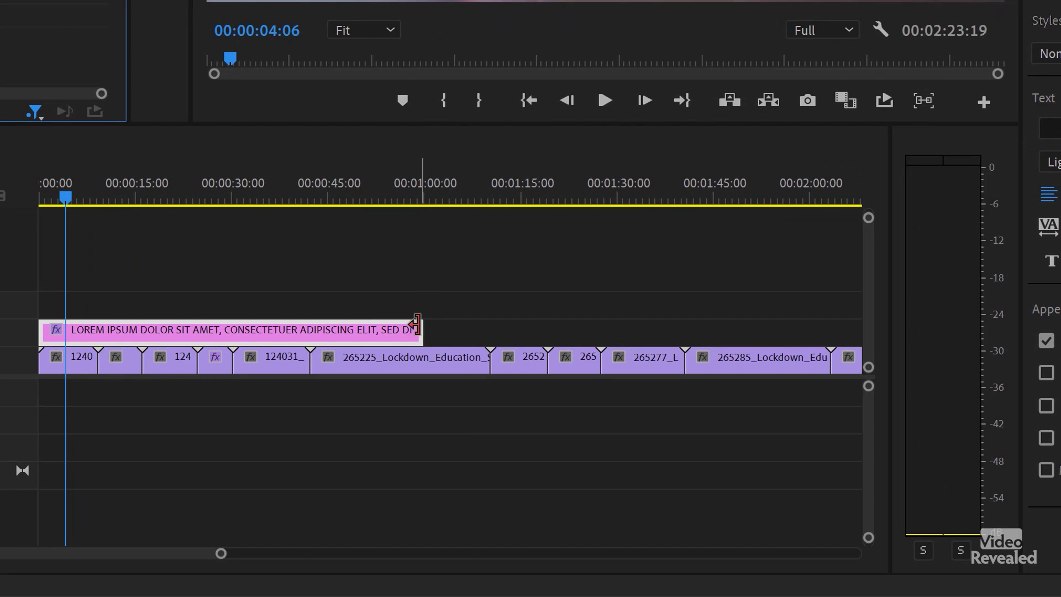
Step: Trim the V2 ticker clip's right edge far to the right so it spans more of the clips
{"action": "left_click_drag", "start_coordinate": [417, 325], "coordinate": [796, 314]}
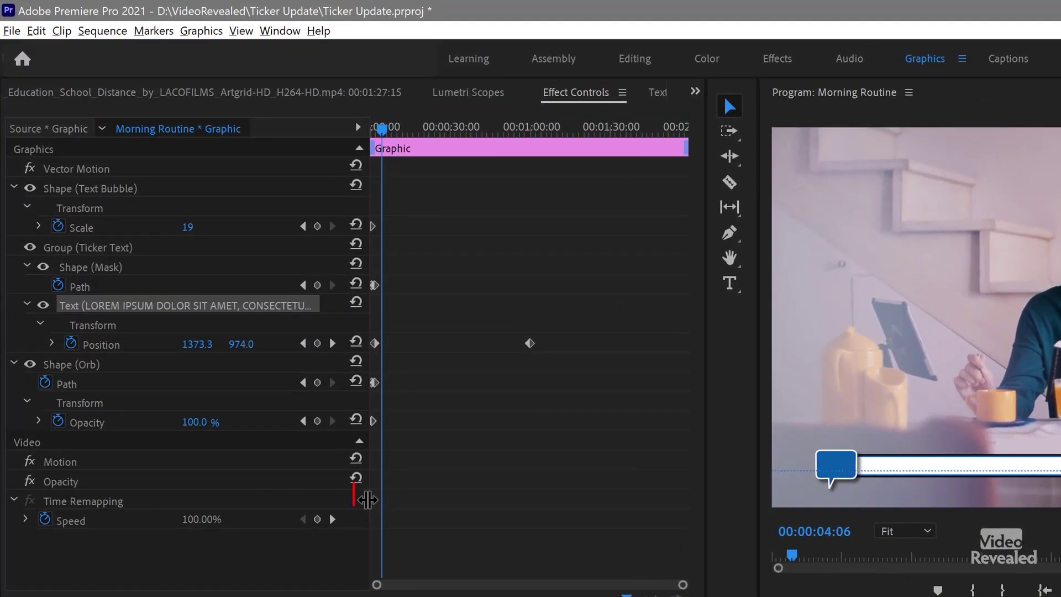
Step: Narrow the Effect Controls property column and return the playhead to 00:00:00:00
{"action": "mouse_move", "coordinate": [367, 497]}
{"action": "left_mouse_down"}
{"action": "mouse_move", "coordinate": [347, 498]}
{"action": "mouse_move", "coordinate": [362, 498]}
{"action": "left_mouse_up"}
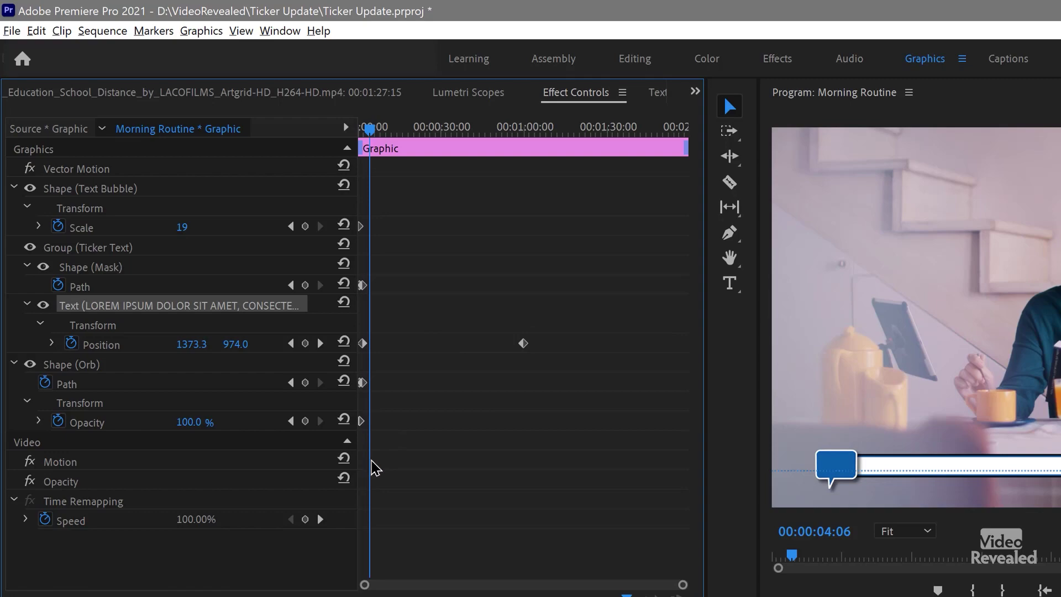
{"action": "mouse_move", "coordinate": [356, 479]}
{"action": "left_mouse_down"}
{"action": "mouse_move", "coordinate": [424, 481]}
{"action": "mouse_move", "coordinate": [339, 484]}
{"action": "left_mouse_up"}
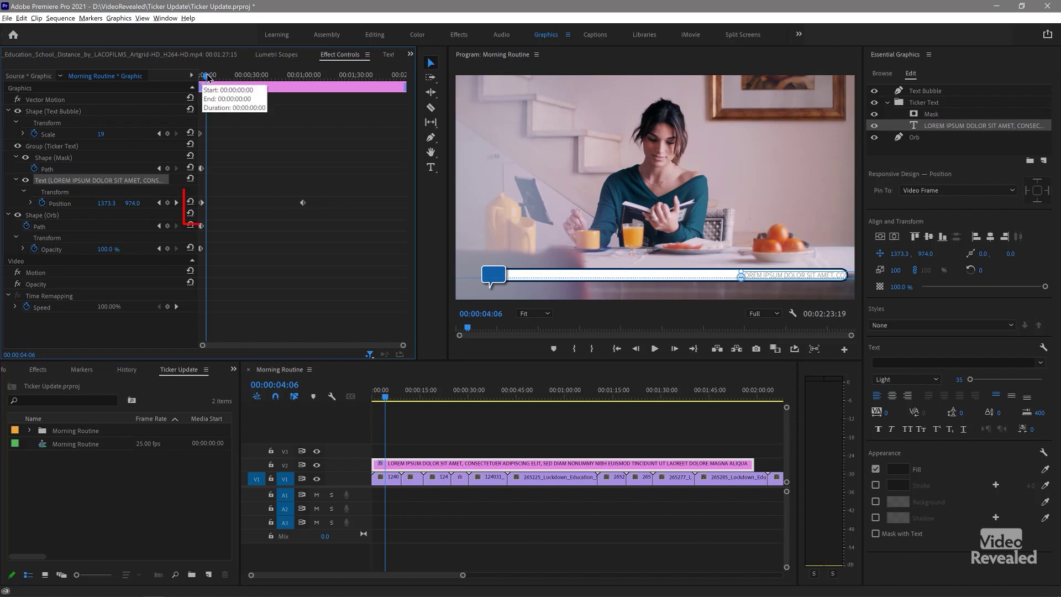
{"action": "left_click_drag", "start_coordinate": [207, 78], "coordinate": [190, 92]}
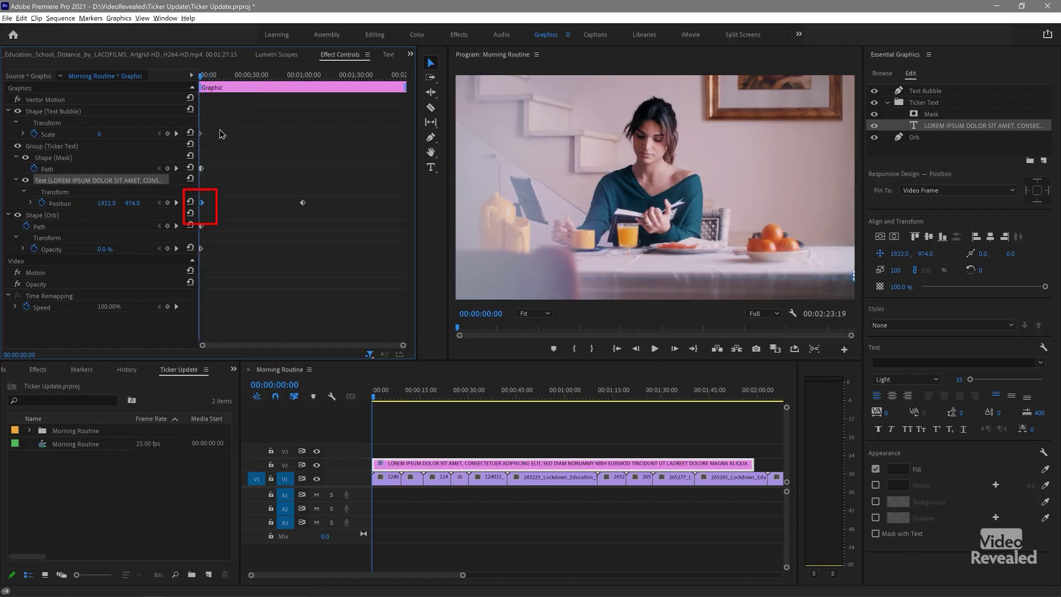
Step: Drag the Text layer's last Position keyframe later to about 00:01:36, fine-tuning its placement
{"action": "left_click_drag", "start_coordinate": [249, 78], "coordinate": [304, 77]}
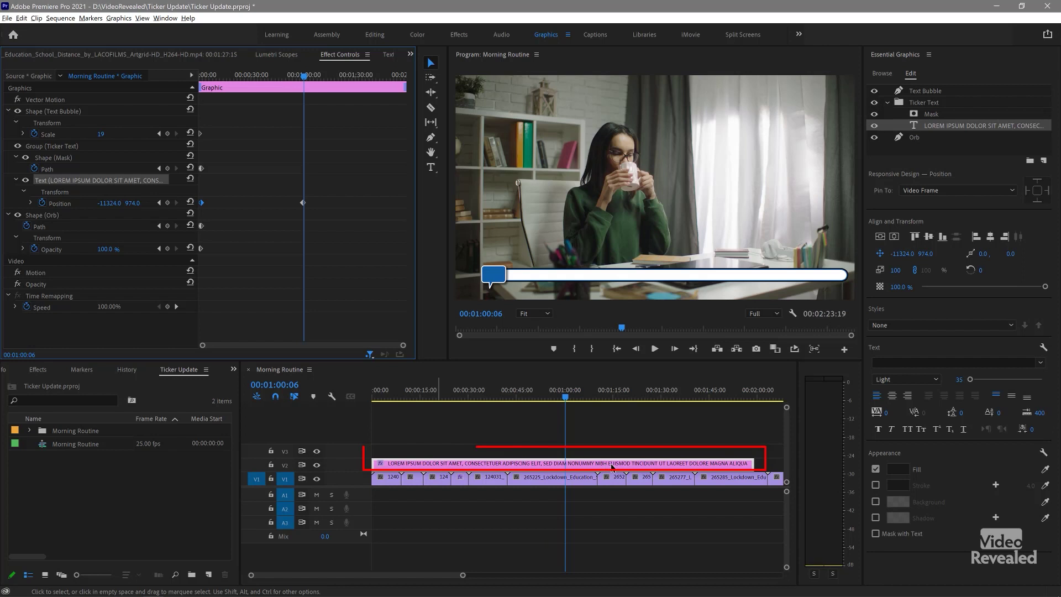
{"action": "left_click_drag", "start_coordinate": [308, 203], "coordinate": [400, 205]}
{"action": "left_click_drag", "start_coordinate": [365, 79], "coordinate": [366, 81]}
{"action": "left_click_drag", "start_coordinate": [363, 208], "coordinate": [386, 207]}
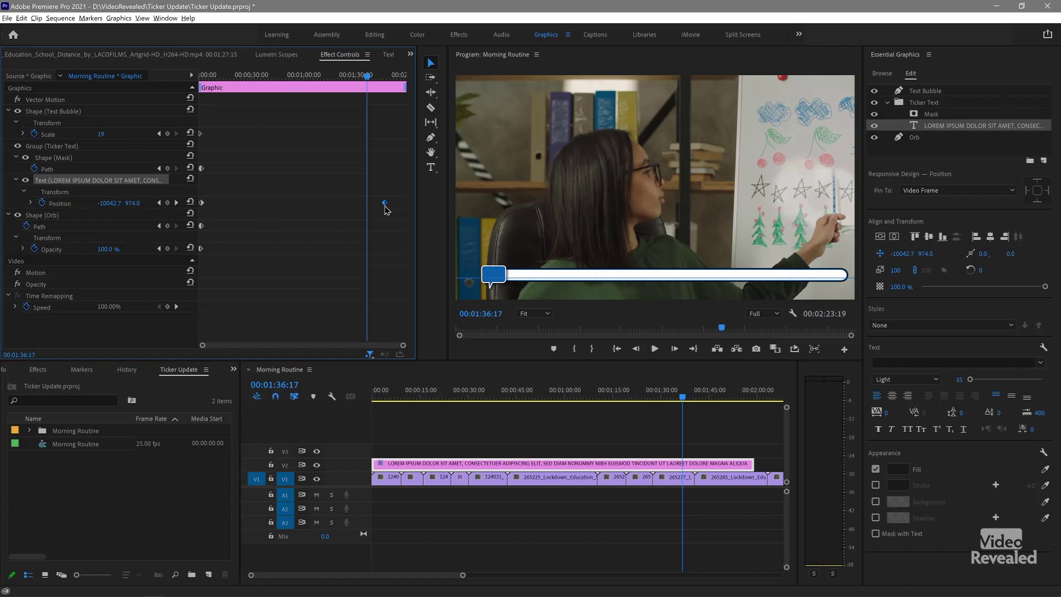
Step: Delete the ending Position keyframe and move the playhead to 00:01:54:17
{"action": "key", "text": "Delete"}
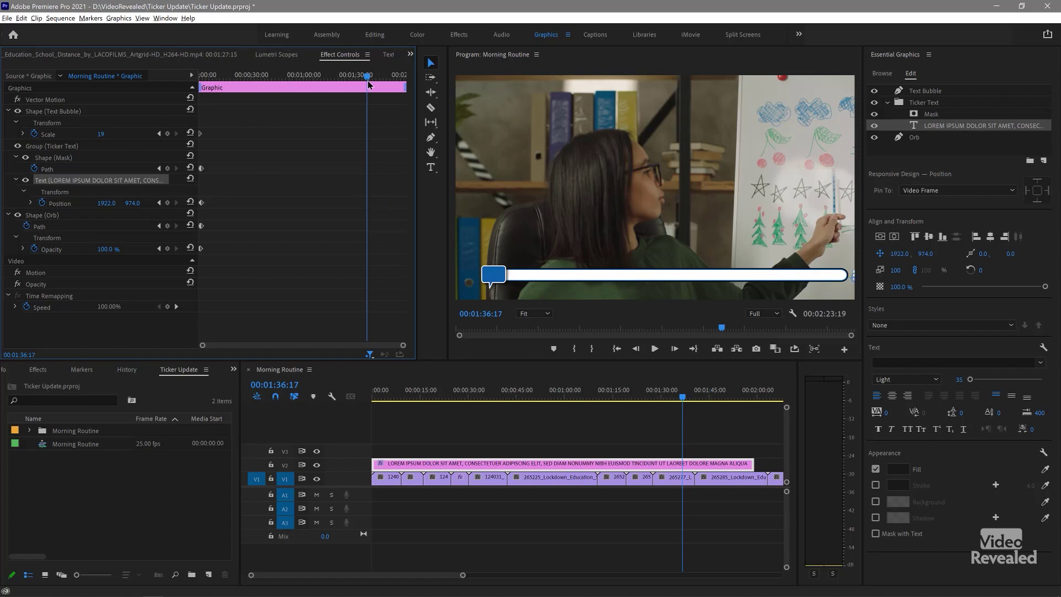
{"action": "left_click_drag", "start_coordinate": [368, 79], "coordinate": [391, 77]}
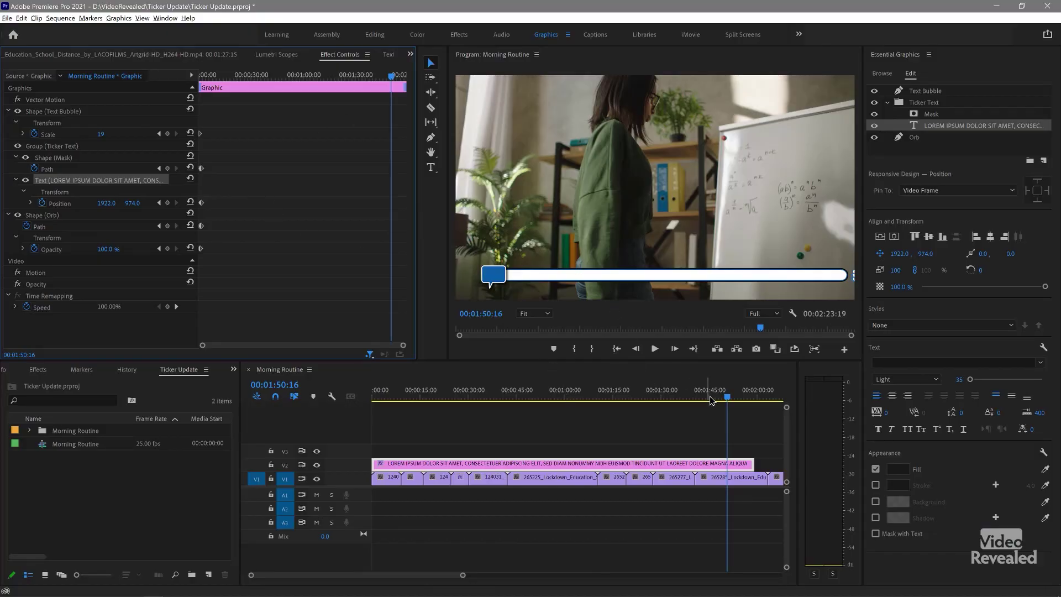
{"action": "left_click_drag", "start_coordinate": [727, 404], "coordinate": [741, 403]}
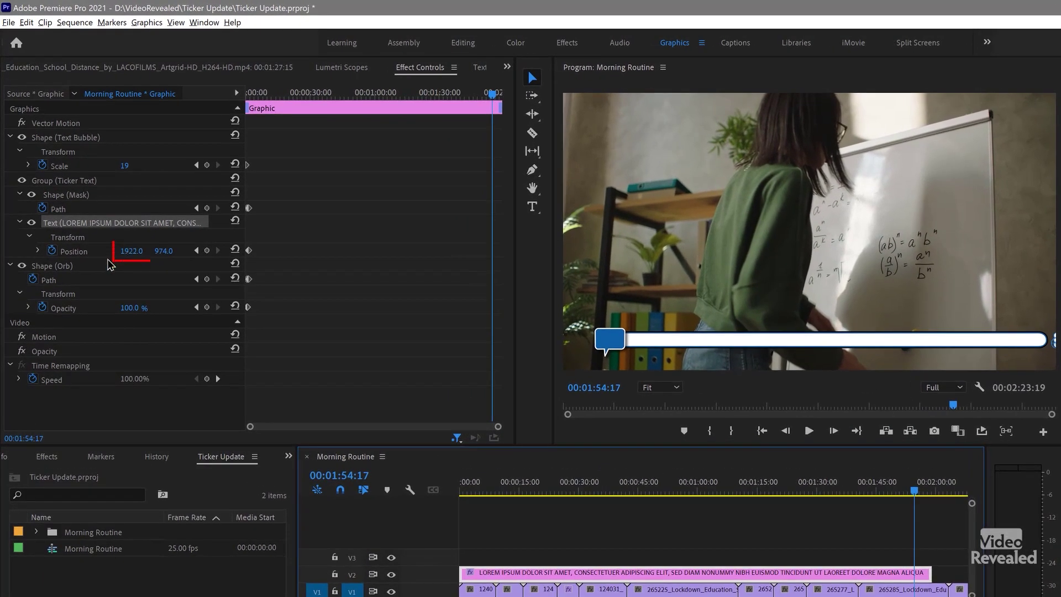
Step: Keyframe the Text layer's Position at 01:54:17 to -8703.0, 974.0 so the text exits the bubble
{"action": "left_click", "coordinate": [132, 252]}
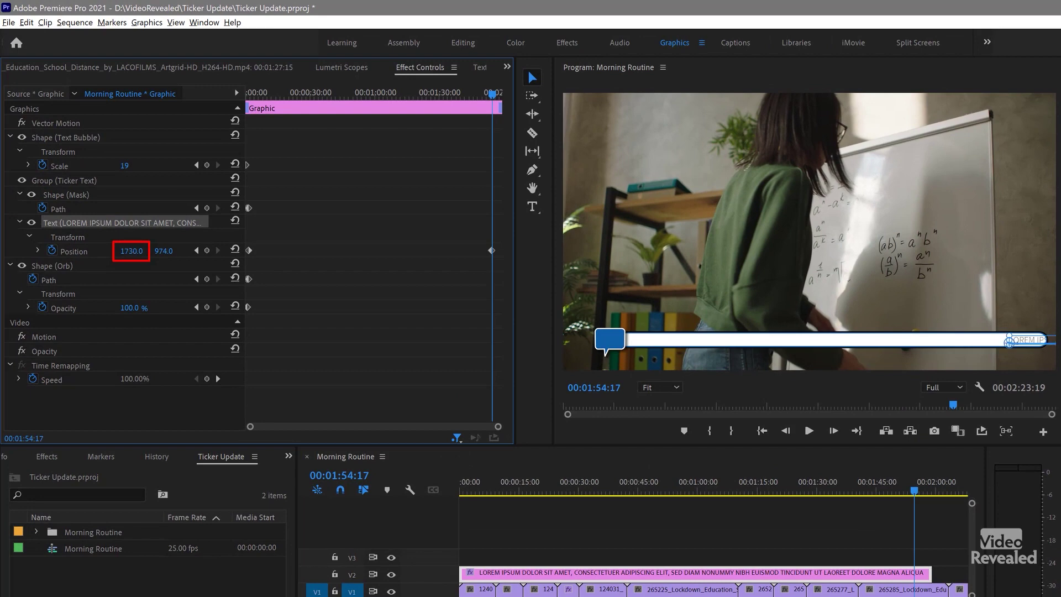
{"action": "left_click_drag", "start_coordinate": [132, 251], "coordinate": [141, 266]}
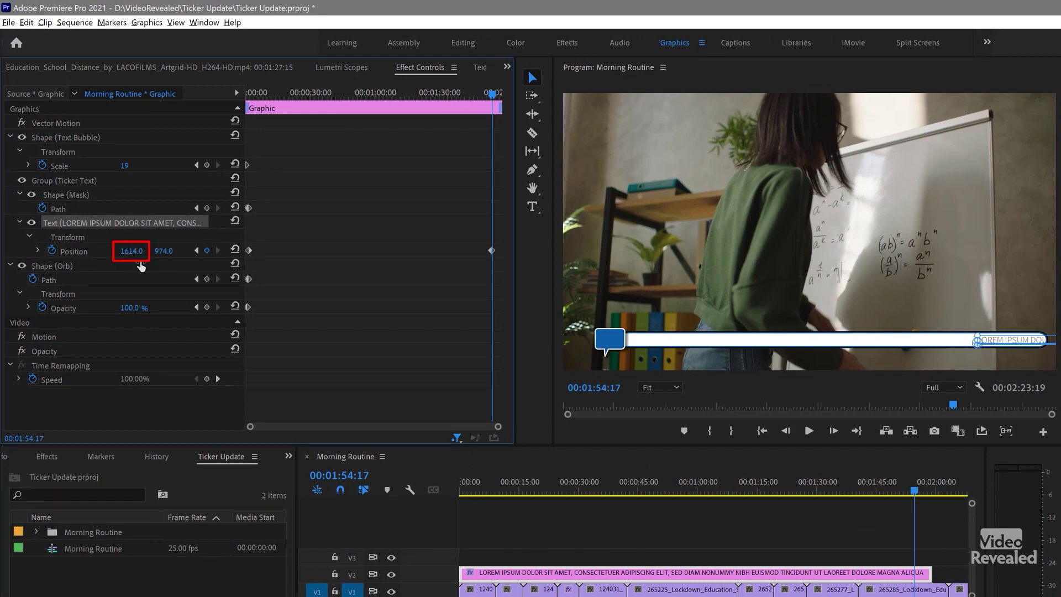
{"action": "mouse_move", "coordinate": [131, 252]}
{"action": "left_mouse_down"}
{"action": "mouse_move", "coordinate": [44, 251]}
{"action": "mouse_move", "coordinate": [146, 251]}
{"action": "mouse_move", "coordinate": [111, 252]}
{"action": "mouse_move", "coordinate": [124, 251]}
{"action": "left_mouse_up"}
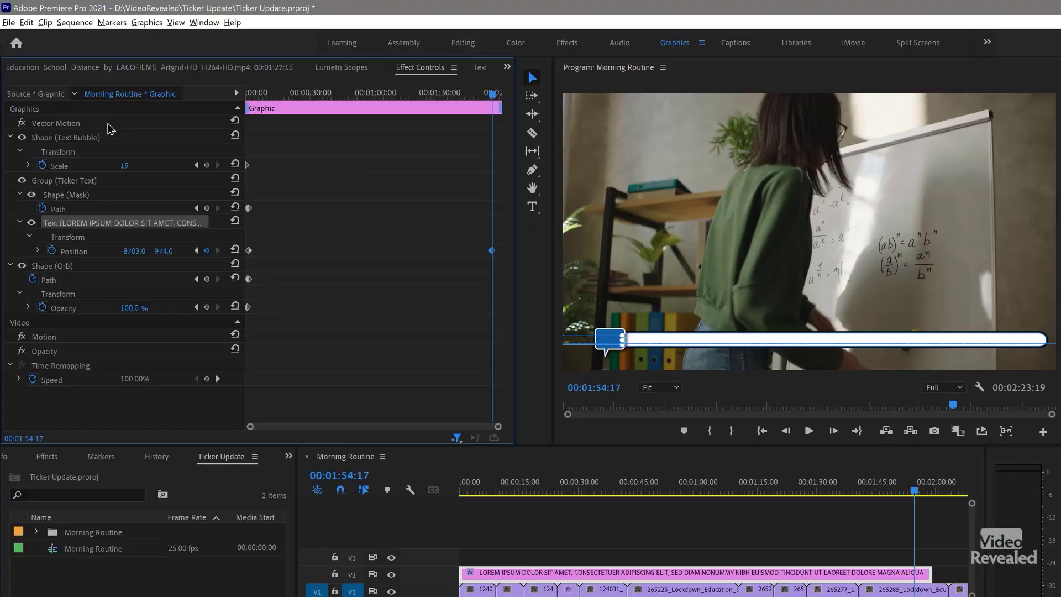
Step: Show all graphic properties, collapse Shape (Text Bubble) and expand Motion
{"action": "left_click", "coordinate": [457, 438]}
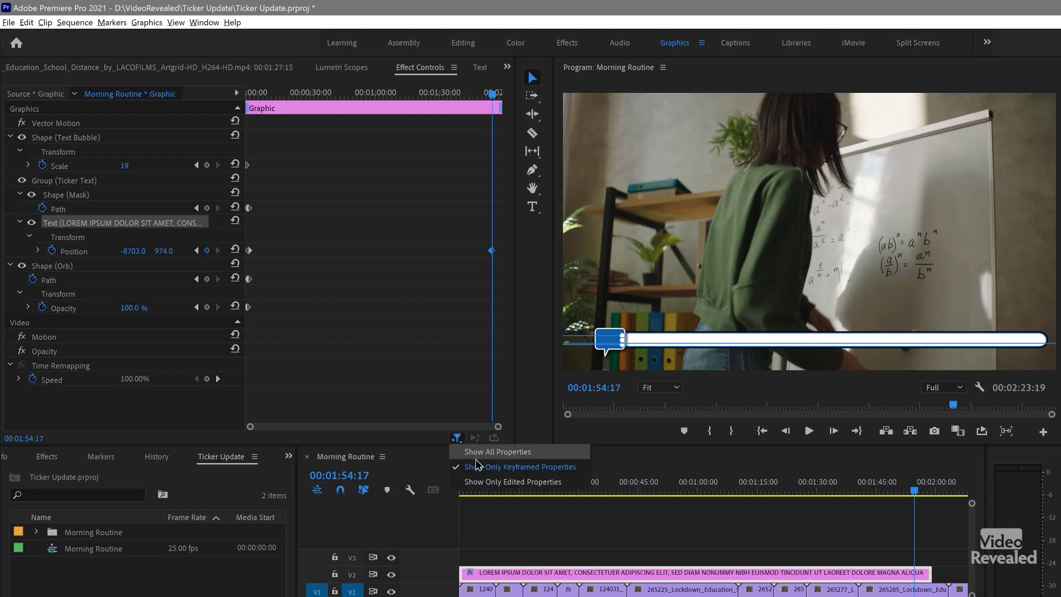
{"action": "left_click", "coordinate": [477, 456]}
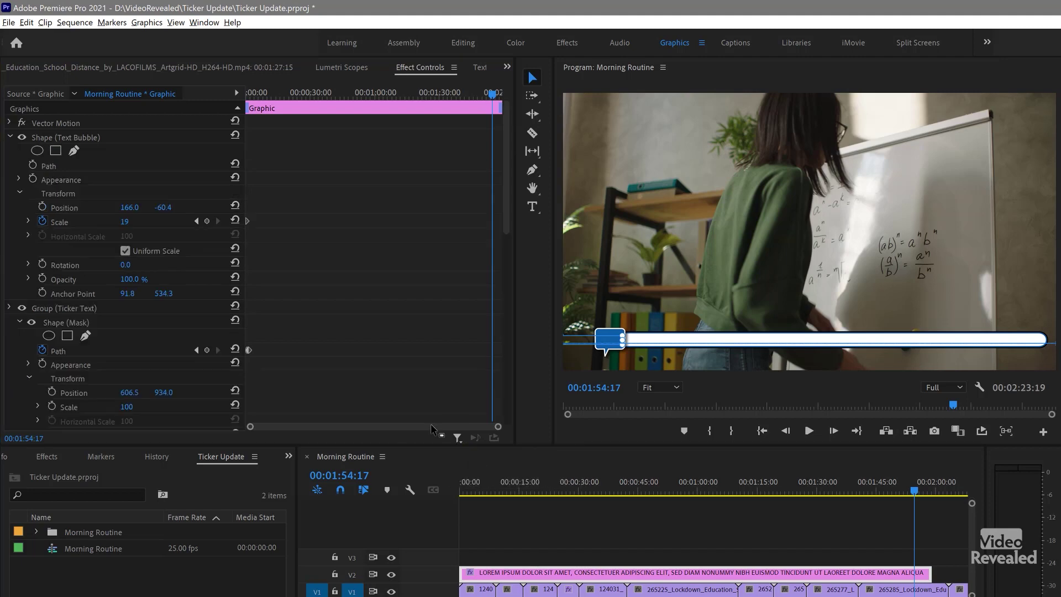
{"action": "left_click", "coordinate": [9, 137]}
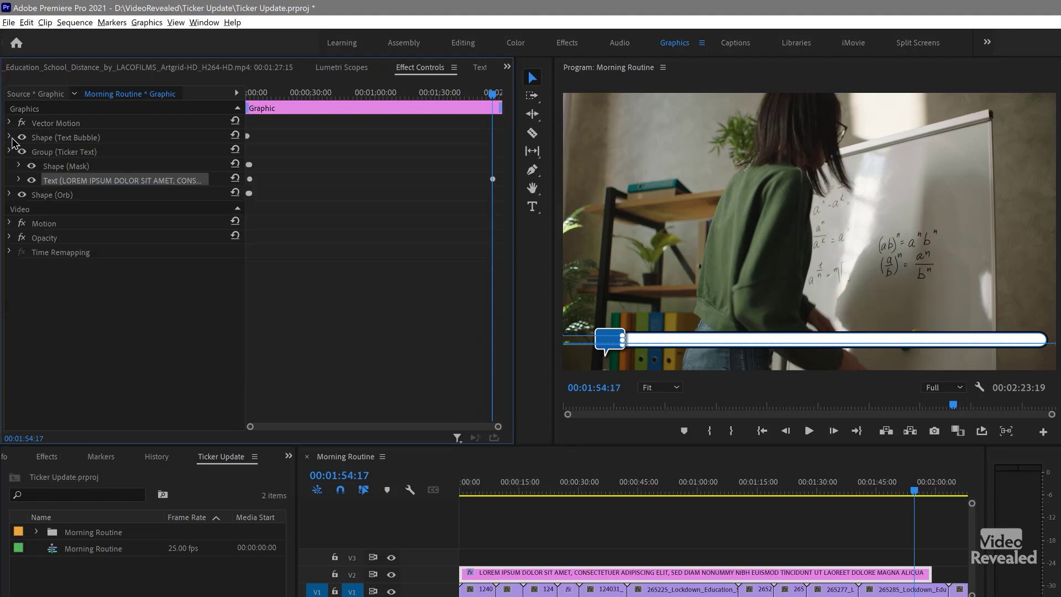
{"action": "left_click", "coordinate": [9, 223]}
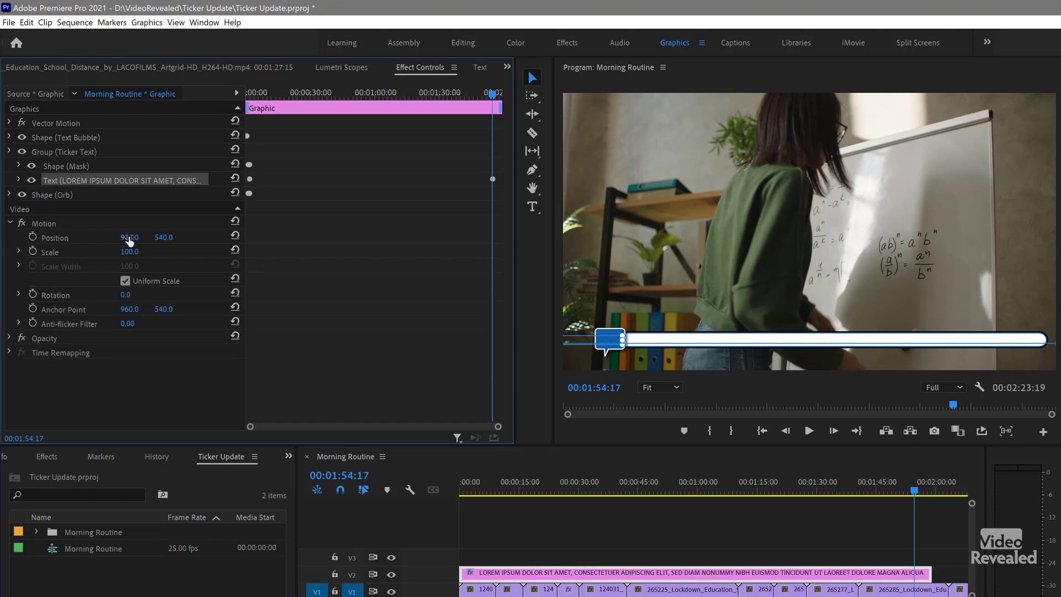
Step: Reset the graphic's Motion Position to its default 960.0, 540.0 after scrubbing it
{"action": "left_click_drag", "start_coordinate": [129, 238], "coordinate": [287, 237]}
{"action": "mouse_move", "coordinate": [129, 237]}
{"action": "left_mouse_down"}
{"action": "mouse_move", "coordinate": [43, 237]}
{"action": "mouse_move", "coordinate": [157, 237]}
{"action": "mouse_move", "coordinate": [126, 232]}
{"action": "left_mouse_up"}
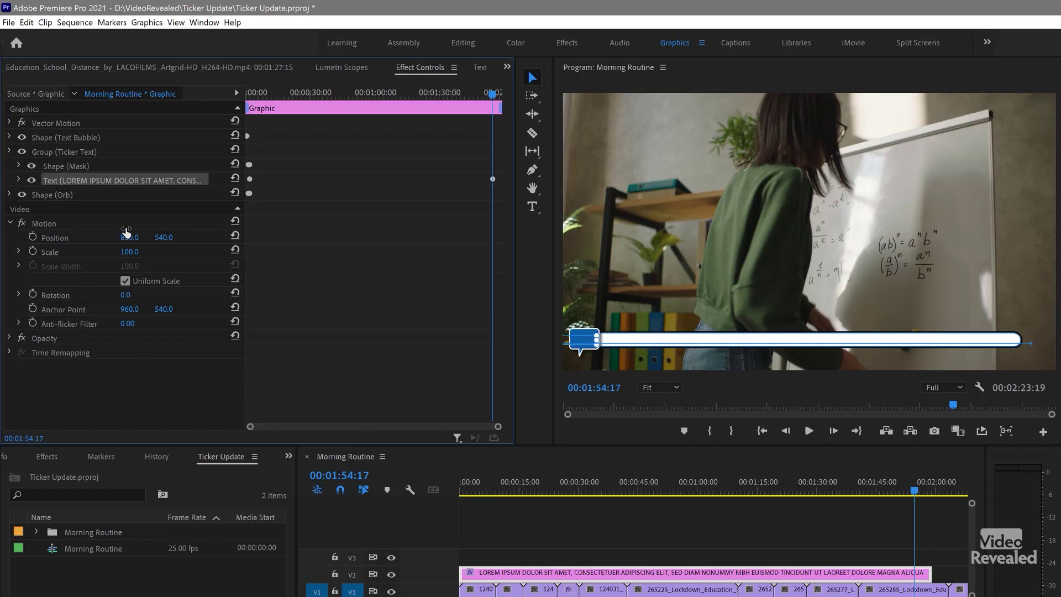
{"action": "left_click", "coordinate": [55, 224]}
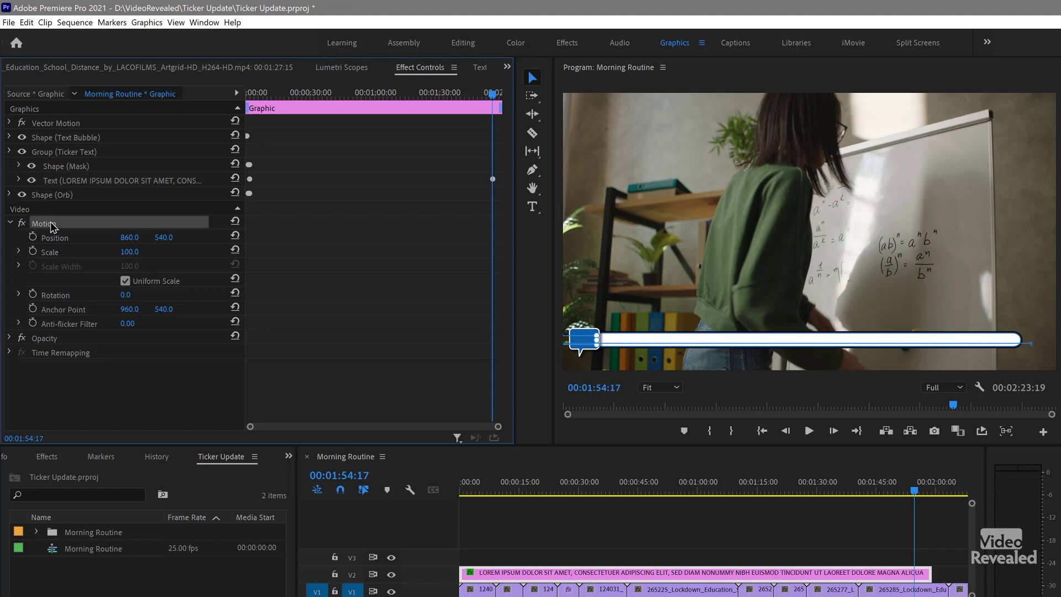
{"action": "left_click", "coordinate": [235, 236]}
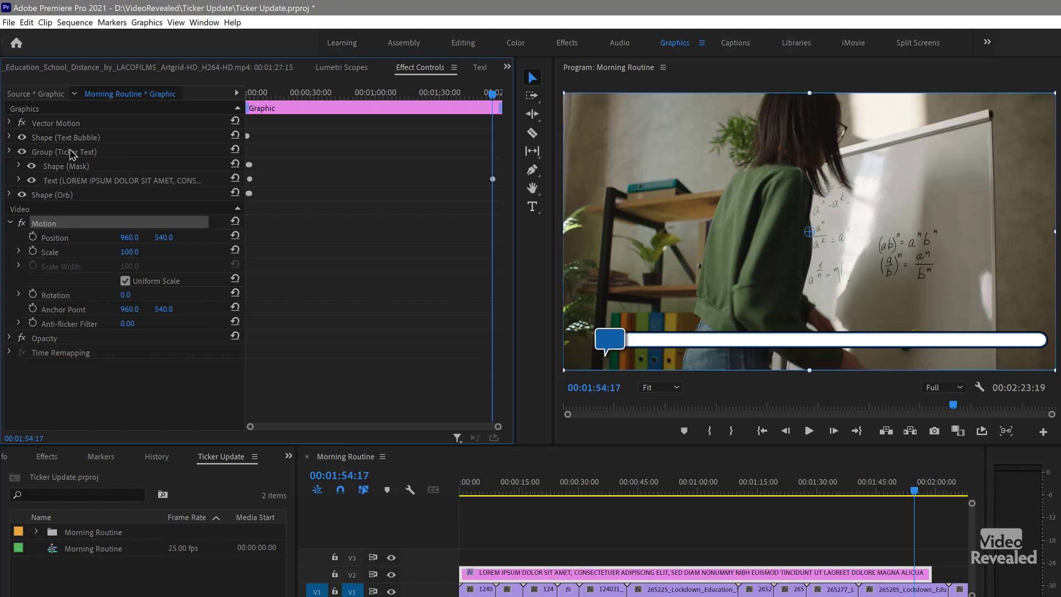
{"action": "left_click", "coordinate": [60, 125]}
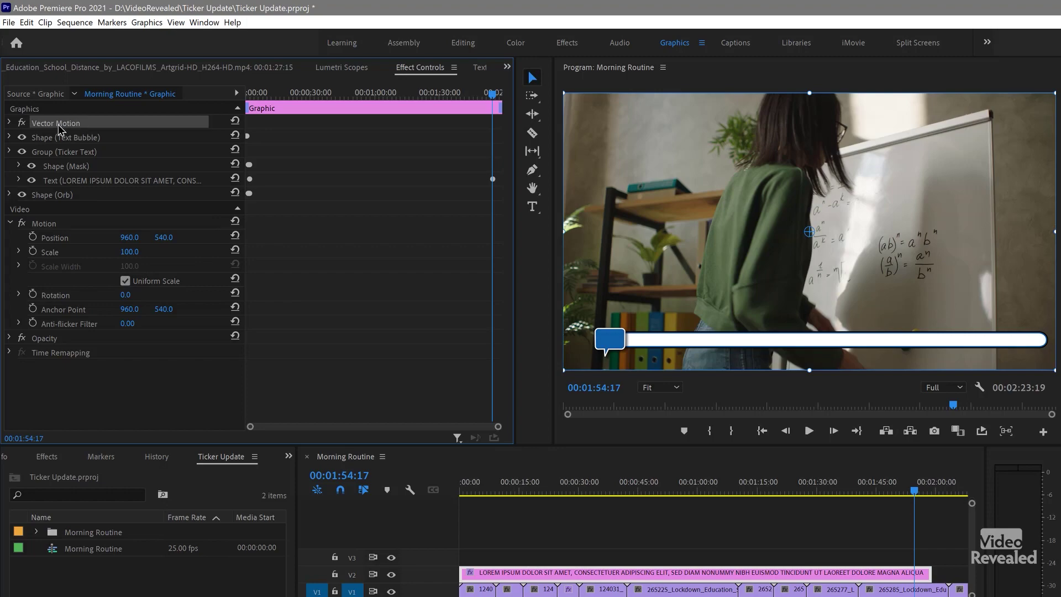
{"action": "left_click", "coordinate": [55, 224]}
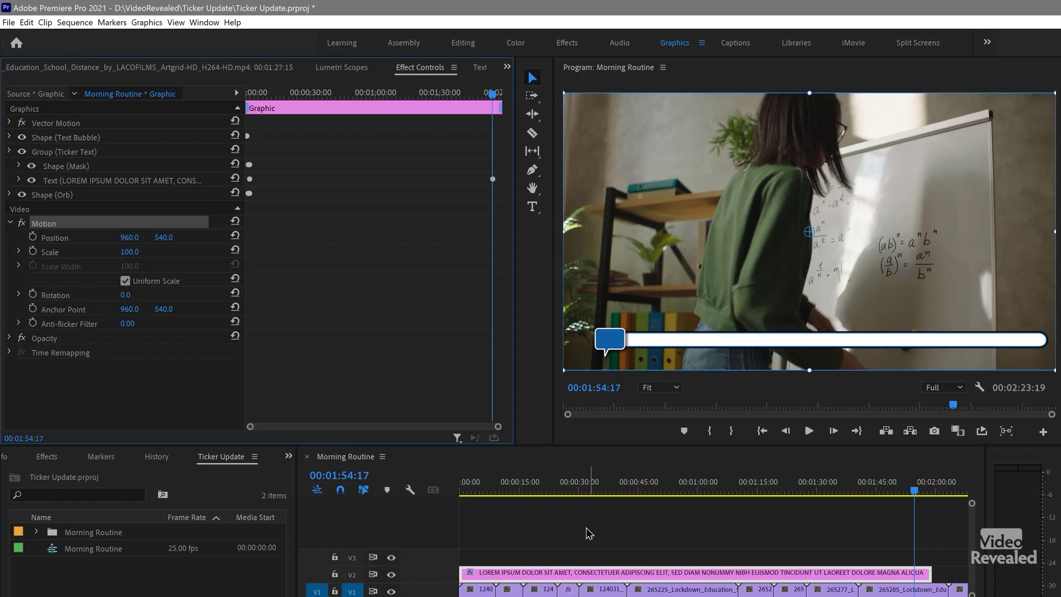
Step: Return the playhead to about 00:00:18:23 and expand the Text layer to reveal Source Text and Transform
{"action": "left_click_drag", "start_coordinate": [610, 493], "coordinate": [536, 495]}
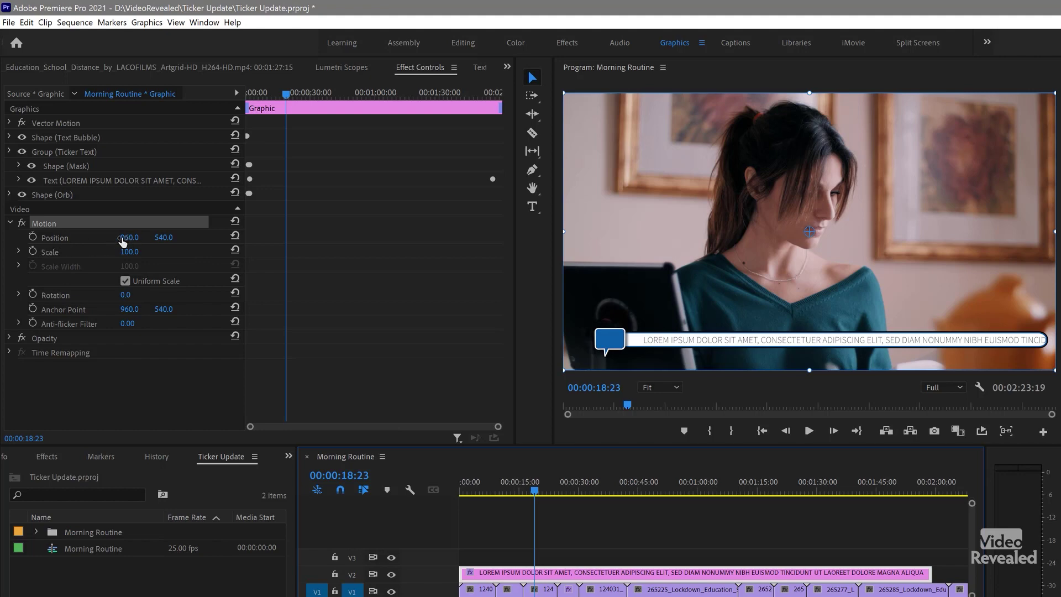
{"action": "left_click", "coordinate": [17, 181]}
{"action": "left_click", "coordinate": [18, 180]}
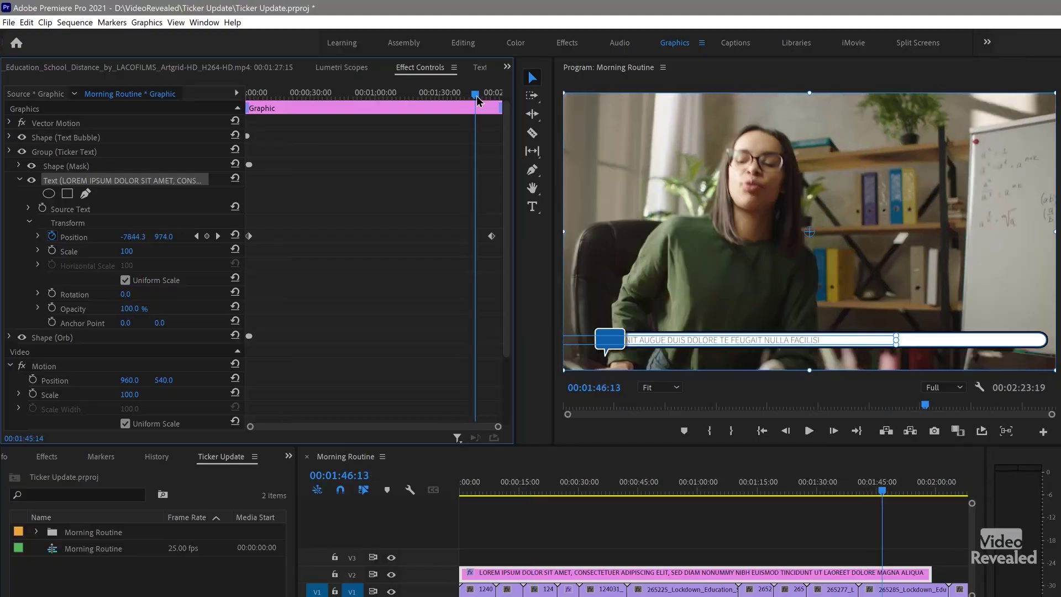
Step: Move the ending Position keyframe earlier to about 00:01:38, adjust Position X, and play back the scroll
{"action": "left_click_drag", "start_coordinate": [464, 241], "coordinate": [457, 241]}
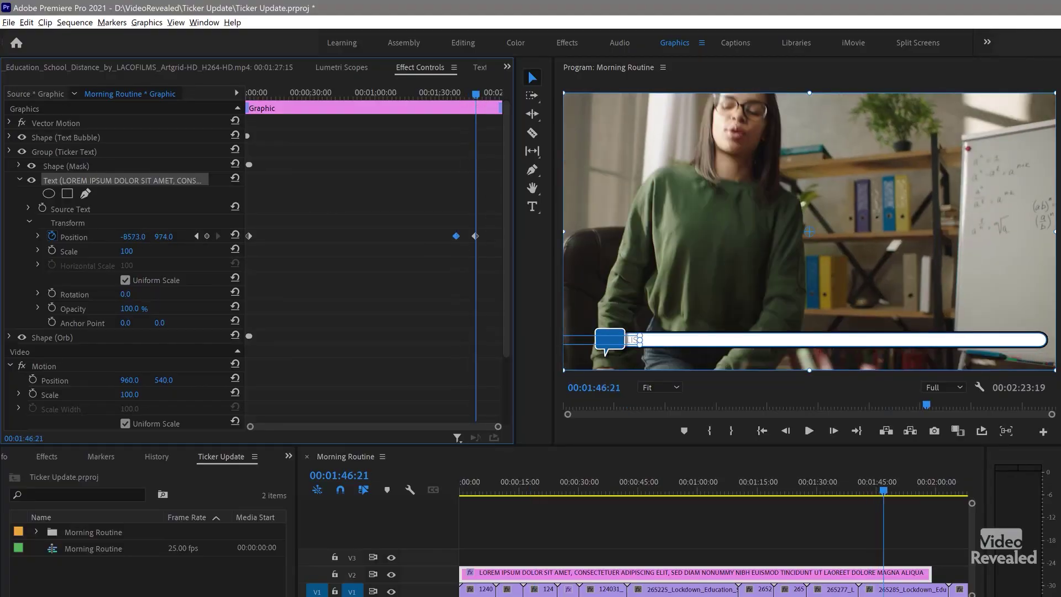
{"action": "left_click_drag", "start_coordinate": [133, 236], "coordinate": [199, 237]}
{"action": "left_click", "coordinate": [870, 491]}
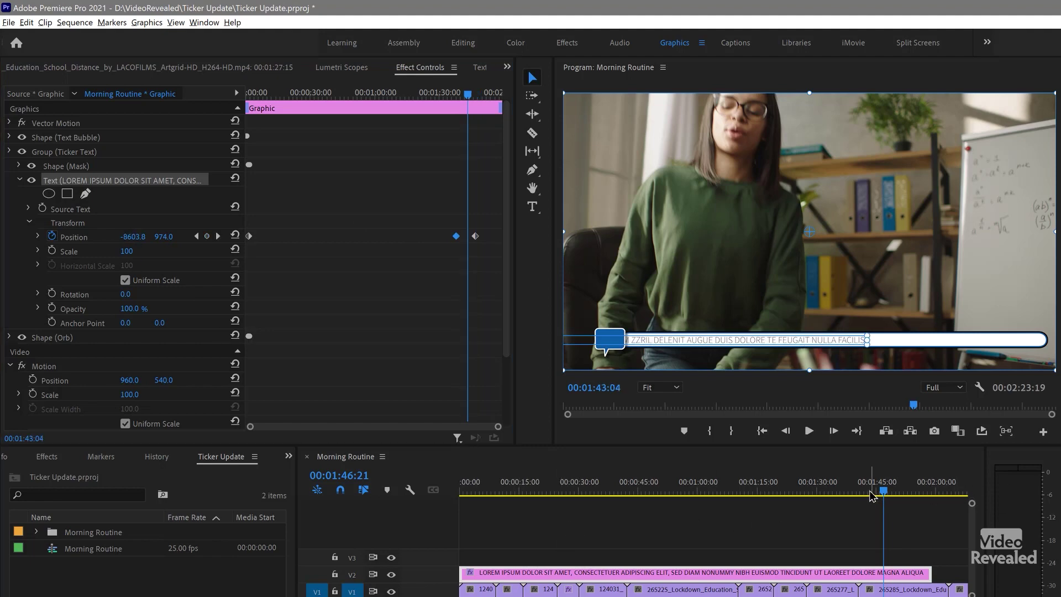
{"action": "left_click", "coordinate": [871, 532]}
{"action": "key", "text": "space"}
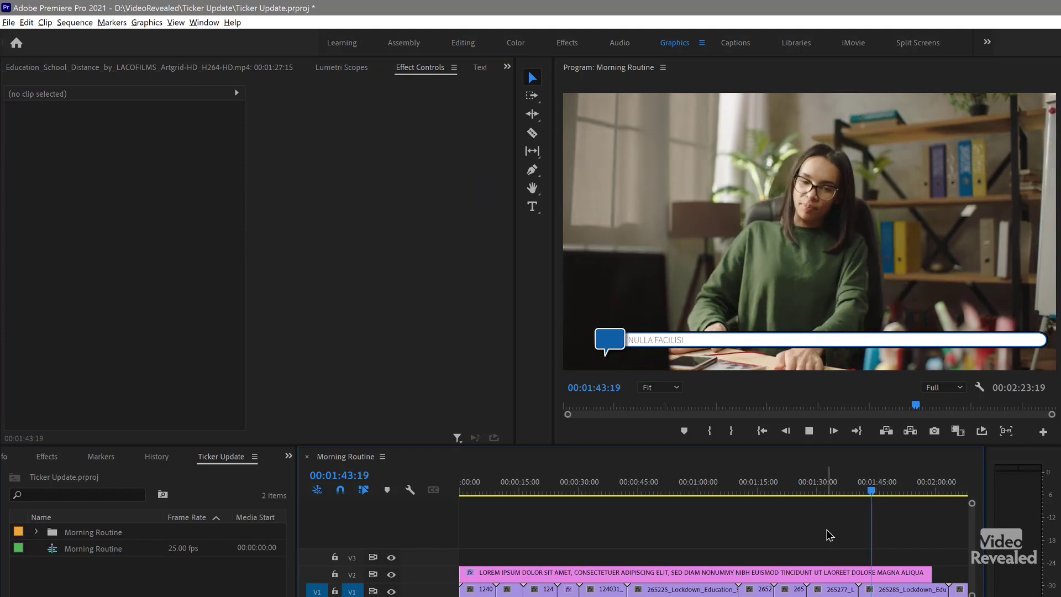